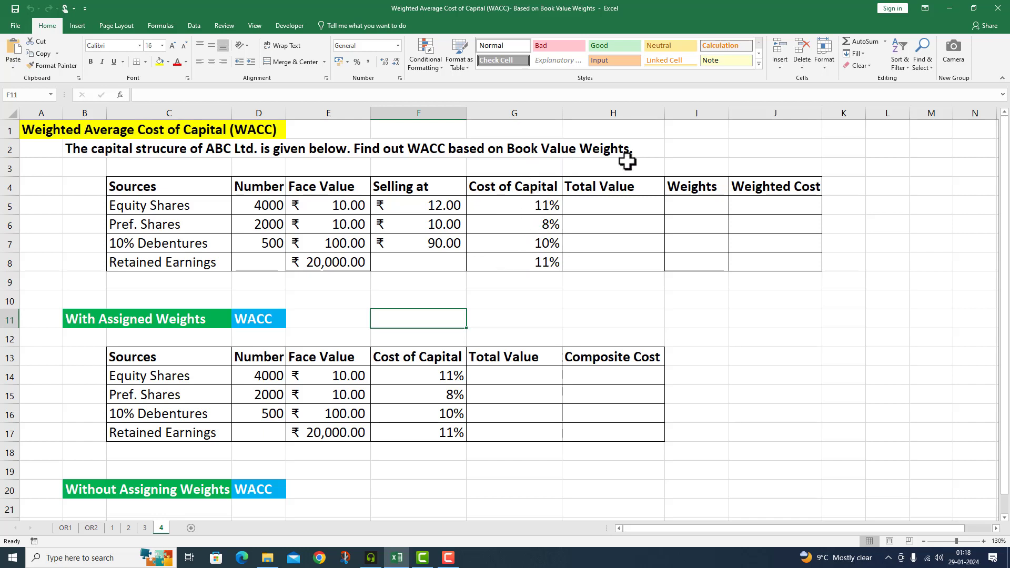
Enter =D5*E5 in H5 and fill it down to H7
left_click(594, 204)
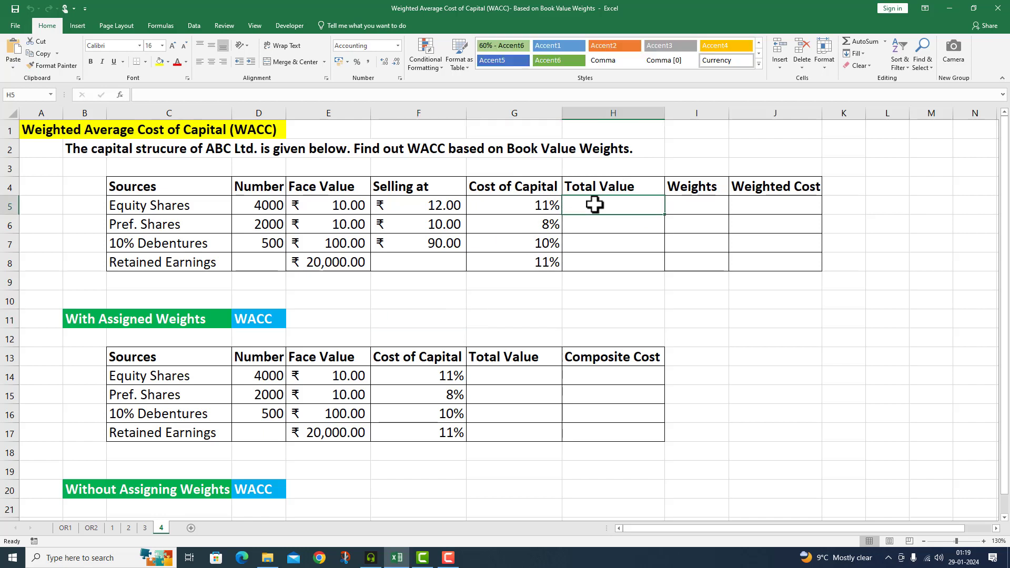
type("=")
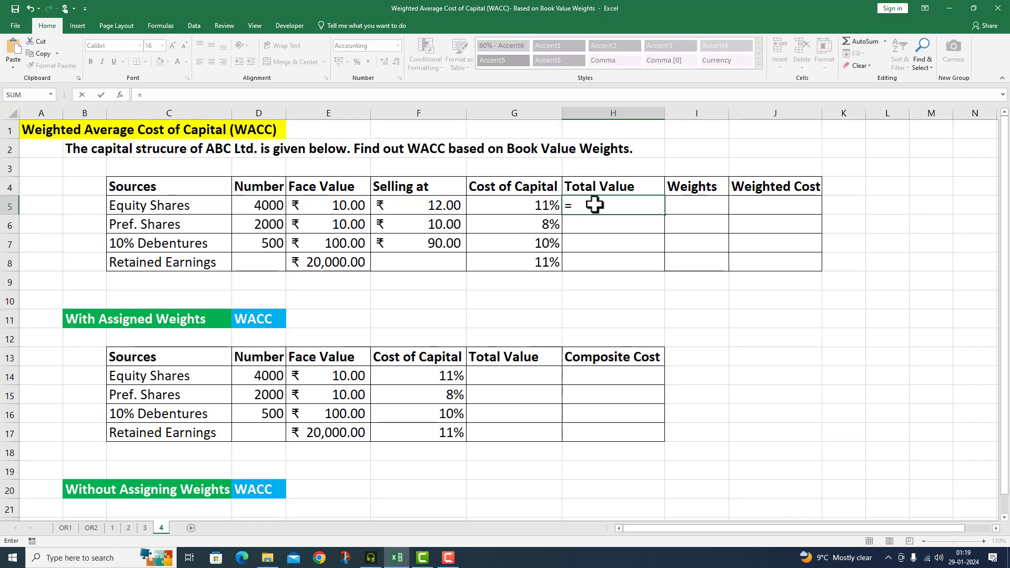
left_click(275, 207)
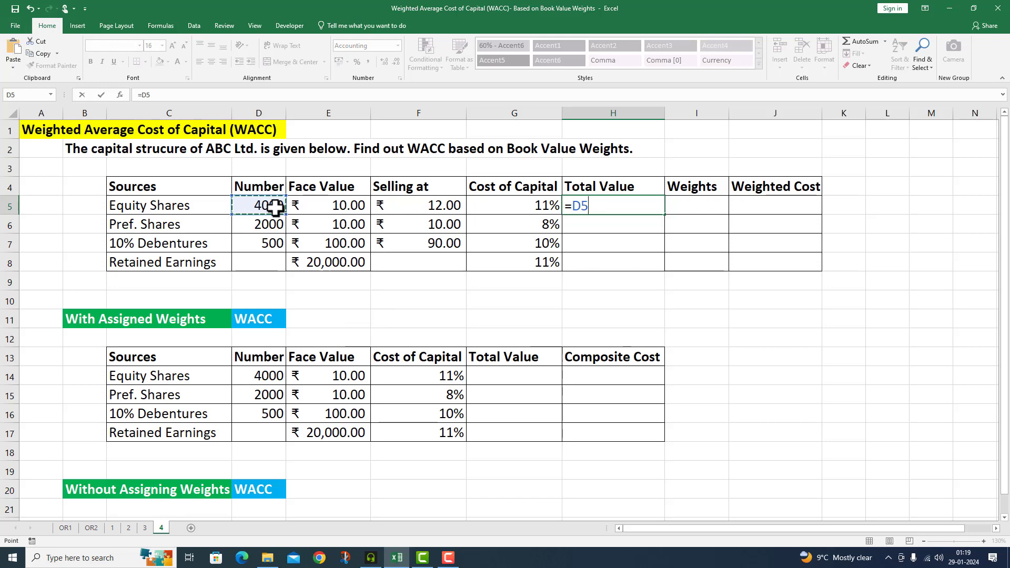
type("*")
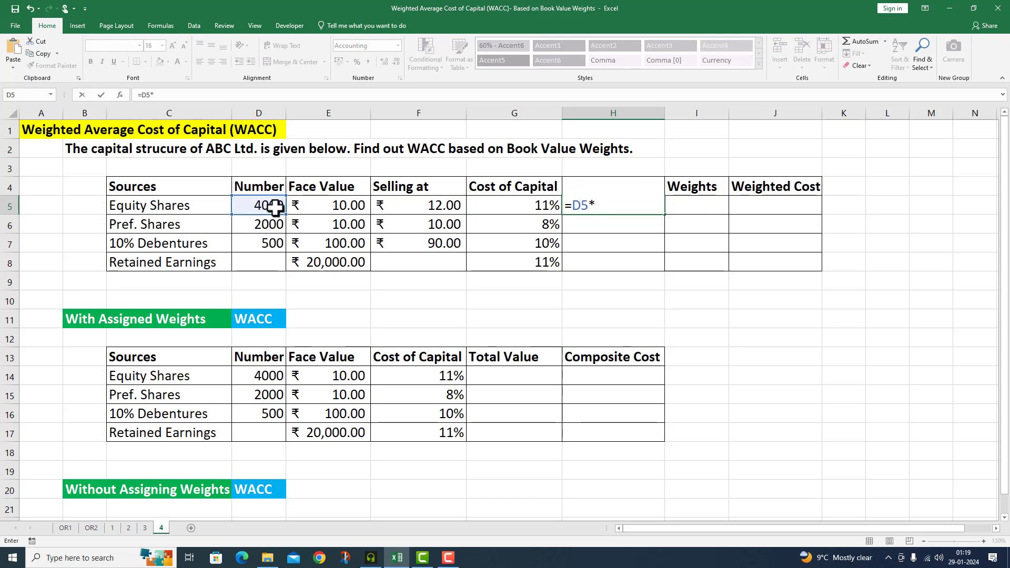
left_click(346, 205)
key("Return")
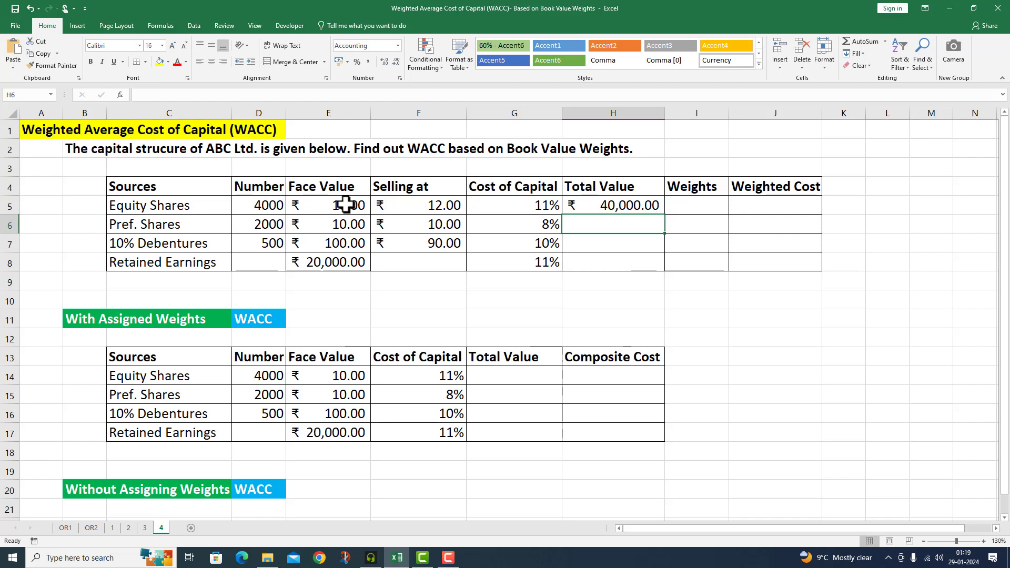
left_click(625, 201)
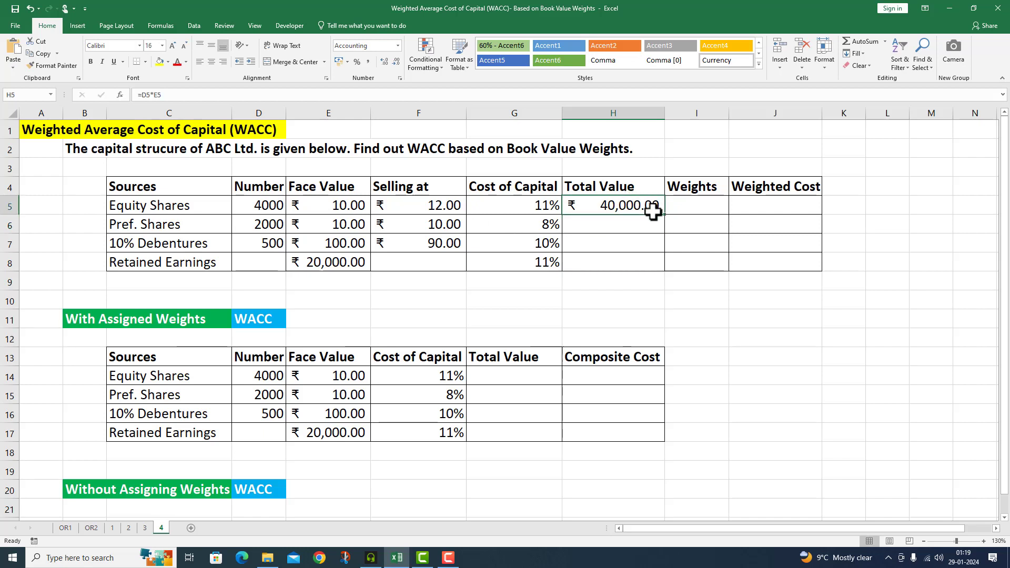
left_click_drag(665, 216, 661, 253)
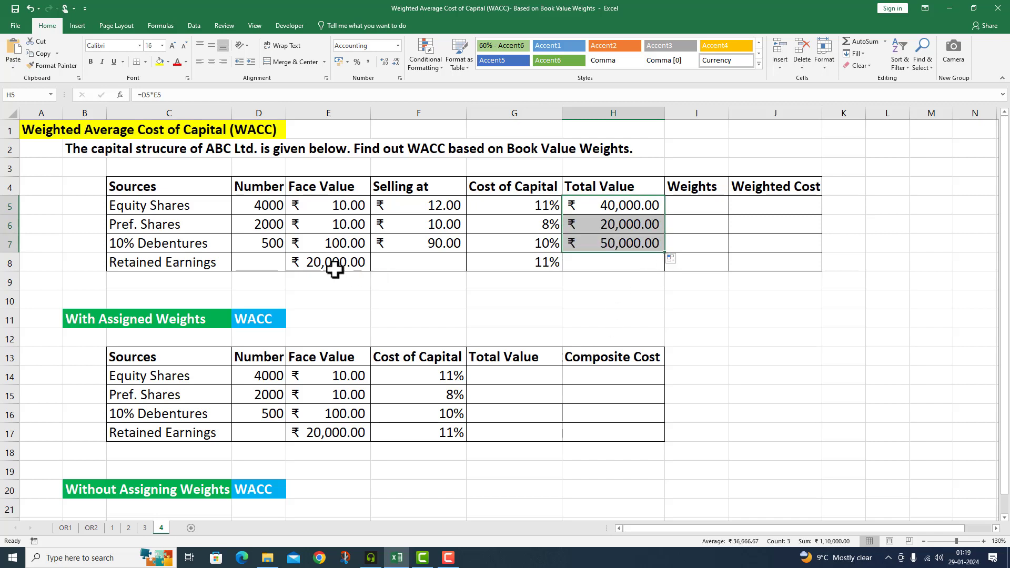
Copy the Retained Earnings amount from E8 into H8 as ₹20,000.00
left_click(614, 263)
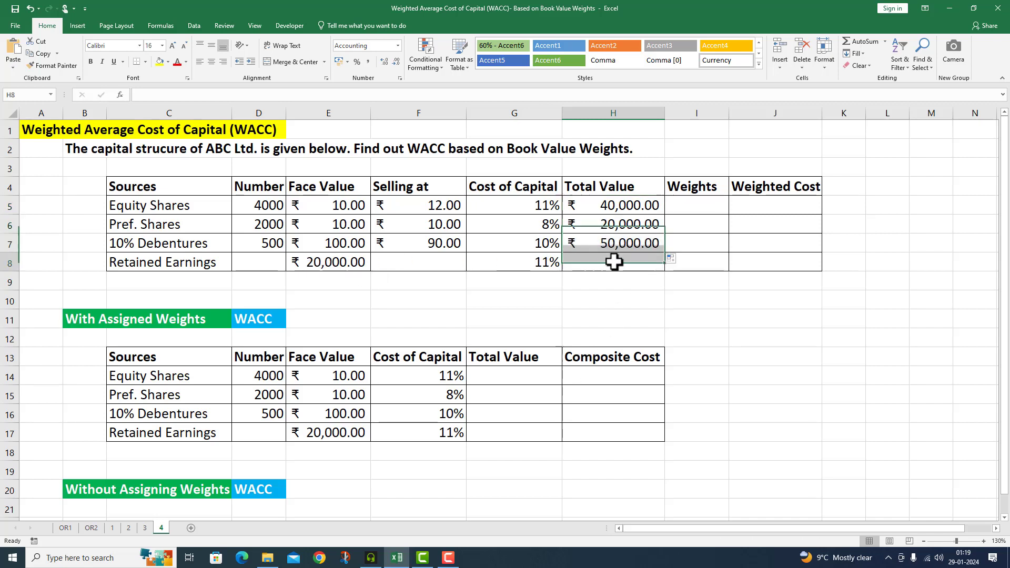
left_click(341, 258)
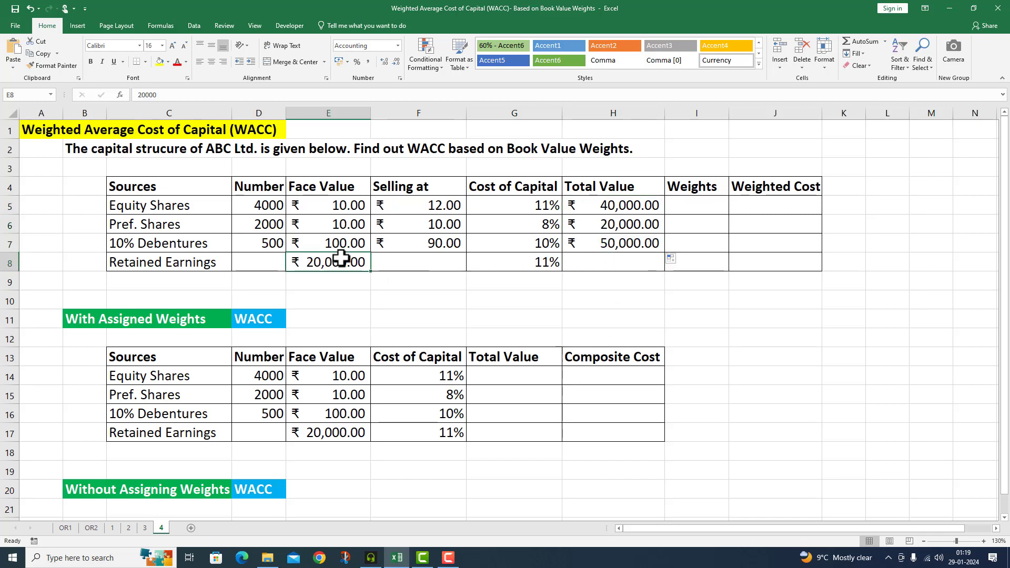
key("ctrl+c")
left_click(591, 262)
key("ctrl+v")
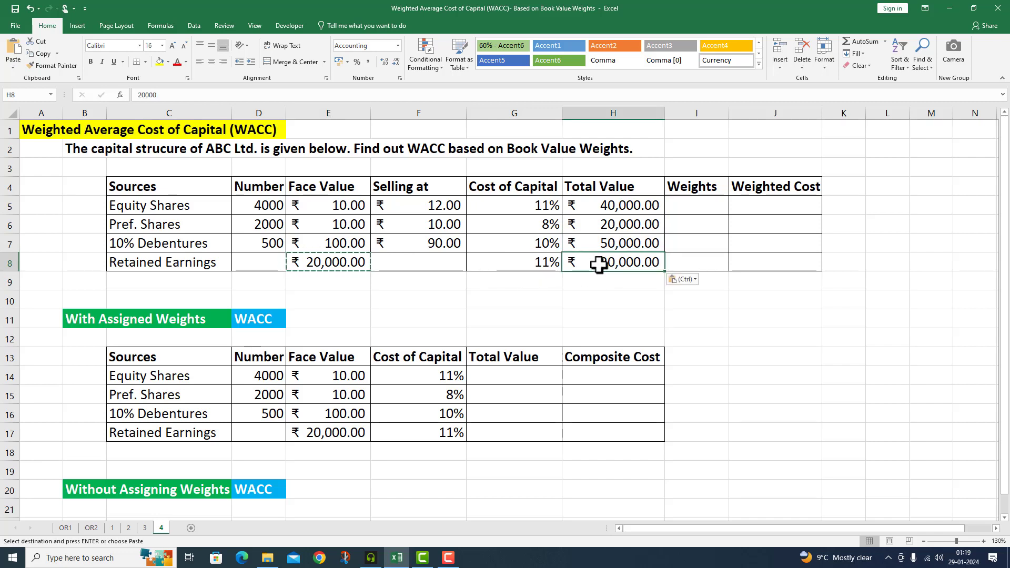
Enter =SUM(H5:H8) in H9 to total the values at ₹1,30,000.00
double_click(587, 282)
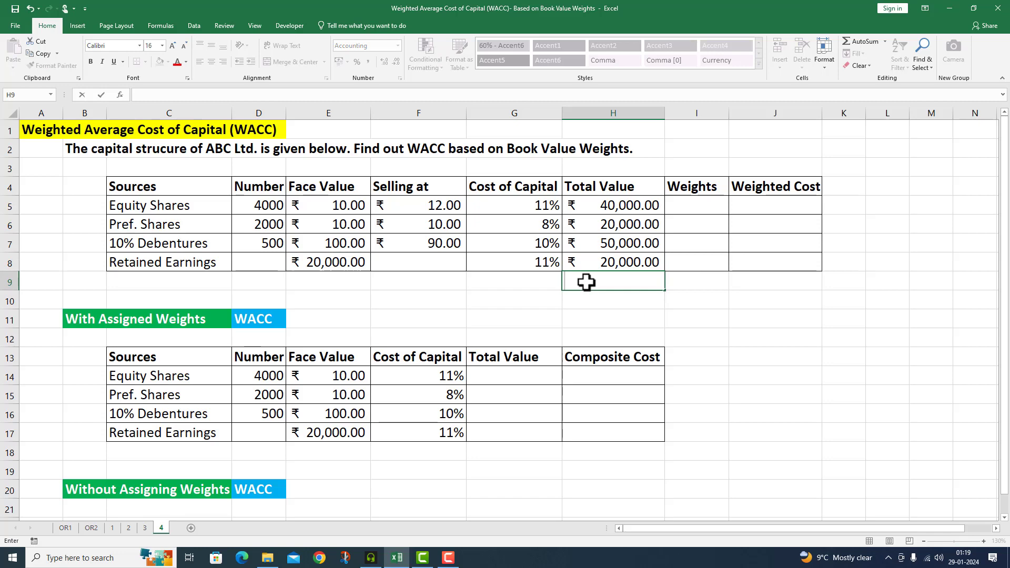
type("=SUM(")
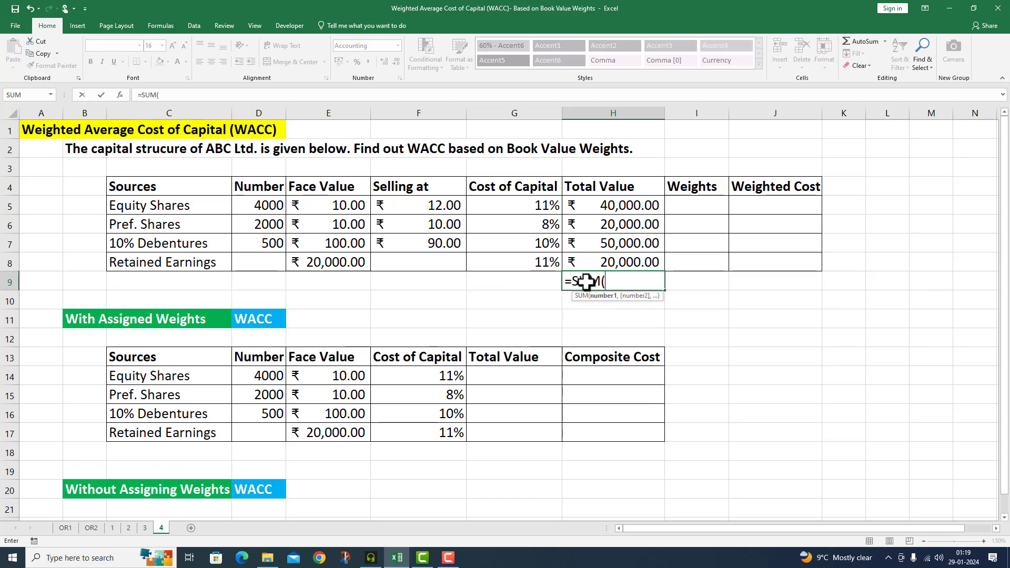
left_click(619, 209)
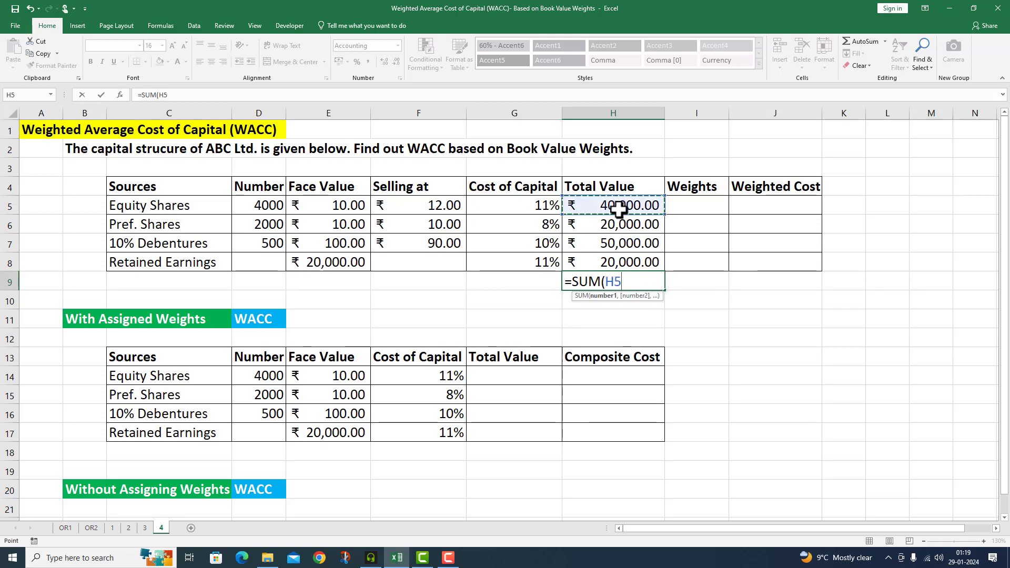
left_click_drag(619, 209, 619, 259)
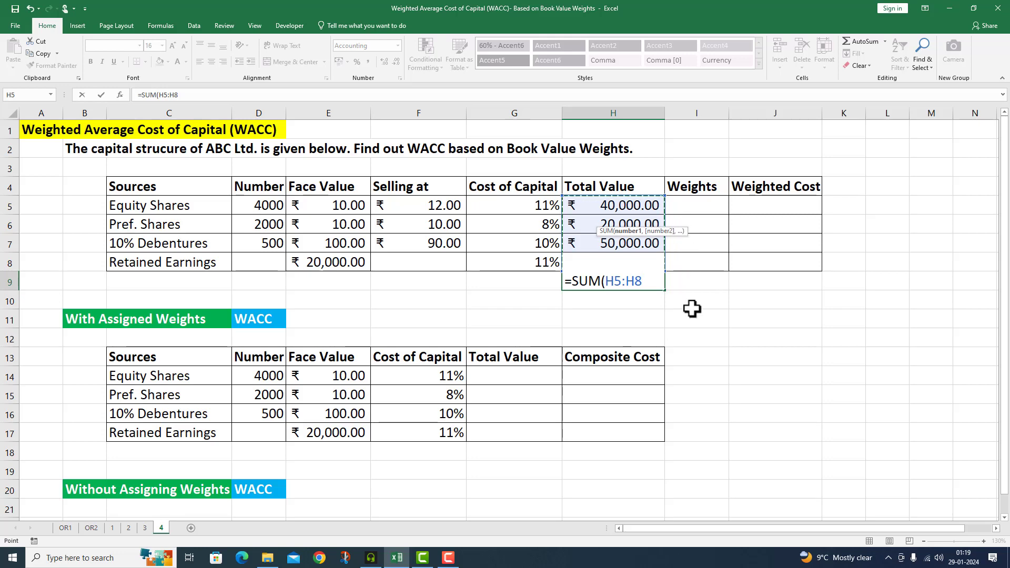
type(")")
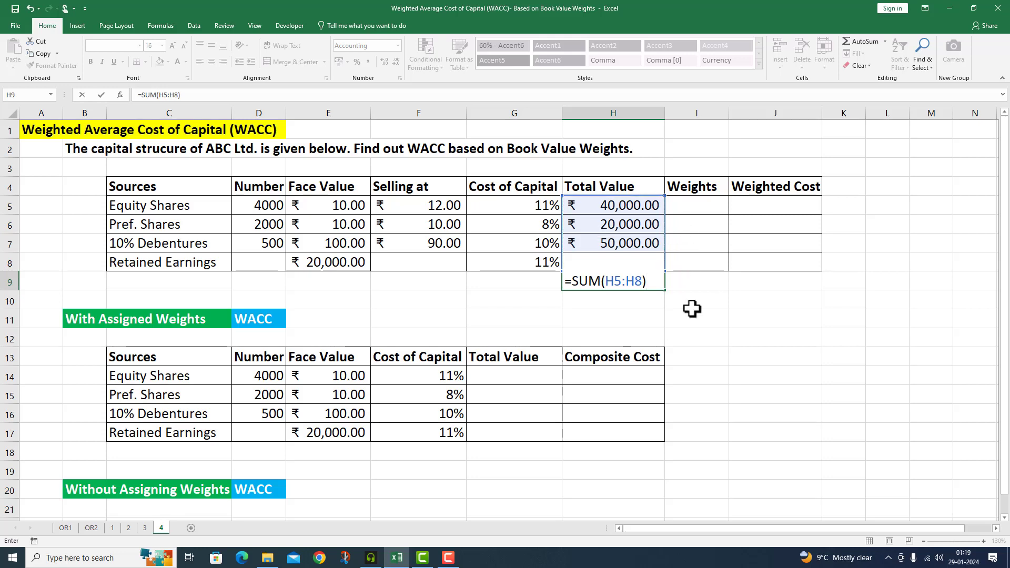
key("Return")
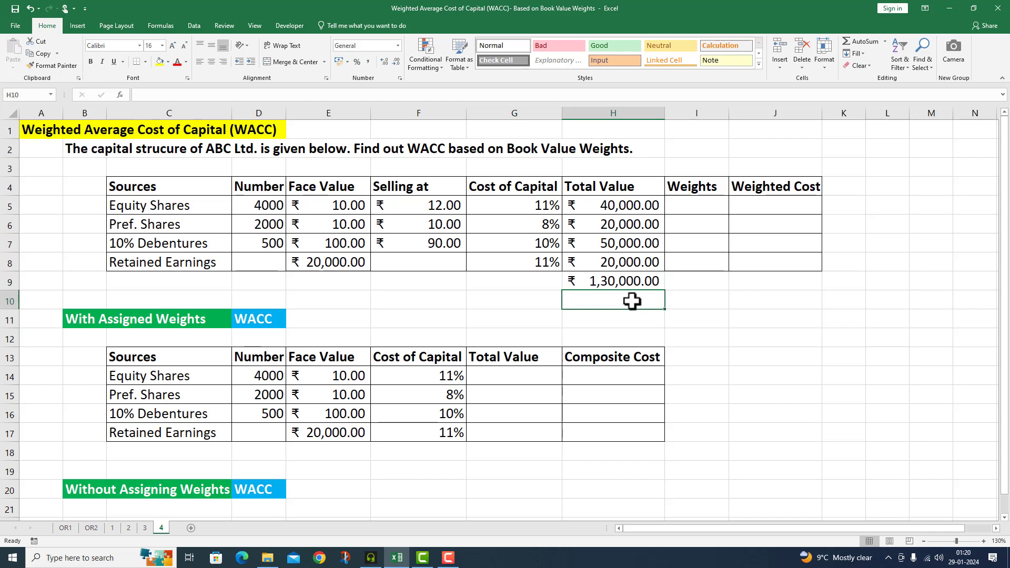
Enter =H5/$H$9 in I5 and fill it down to I8 for the four weights
left_click(695, 205)
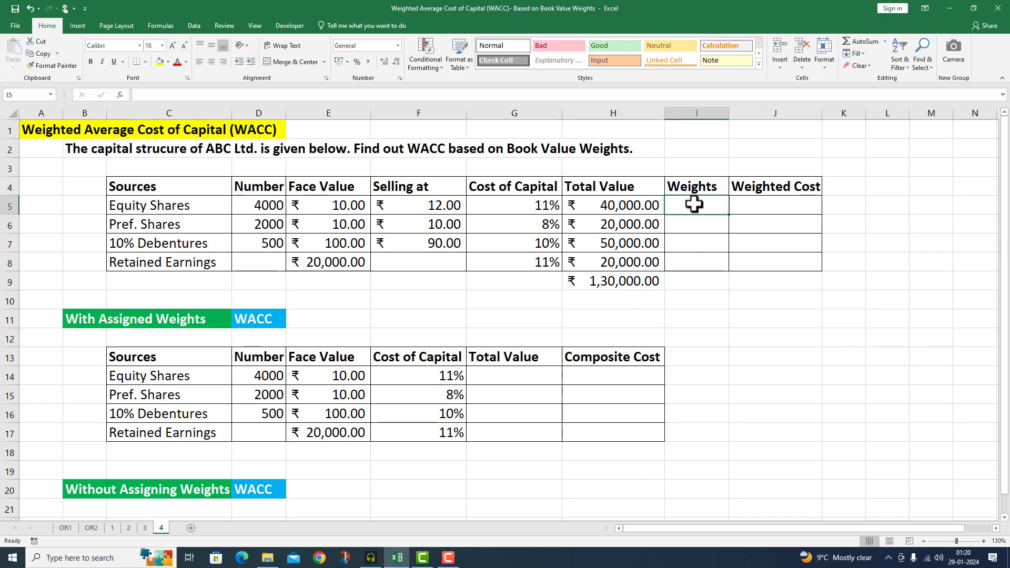
type("=")
left_click(612, 206)
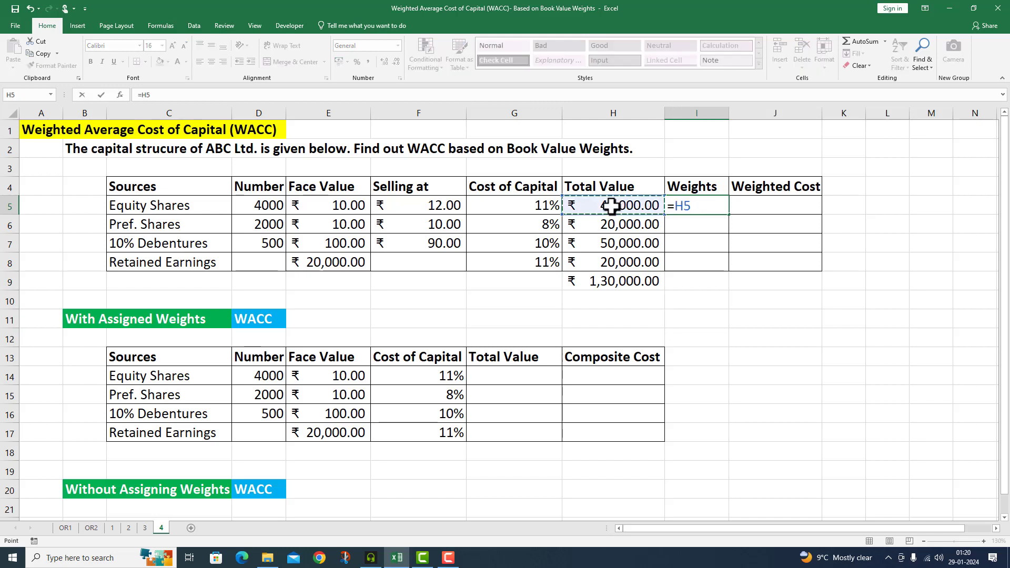
type("/")
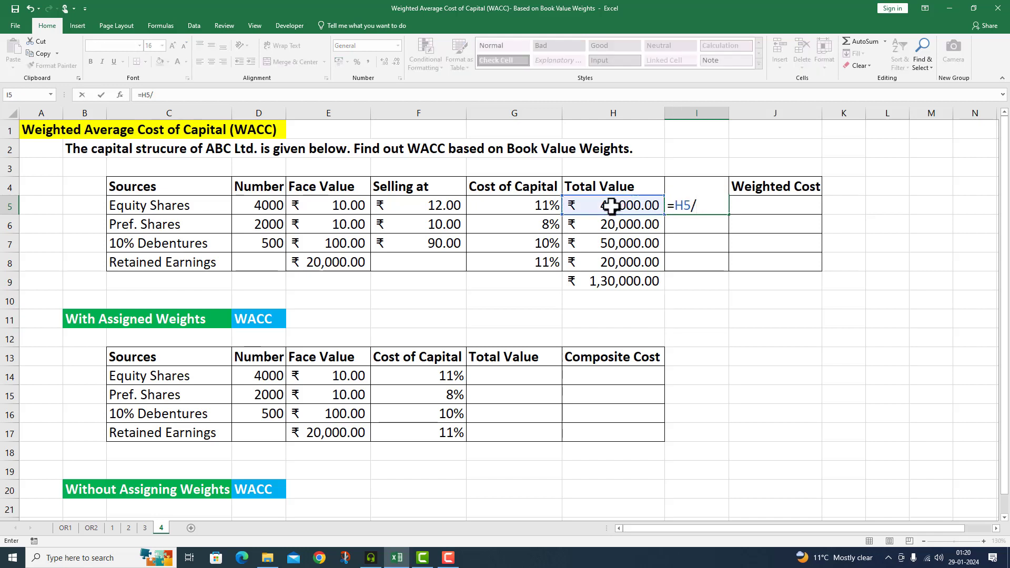
left_click(619, 285)
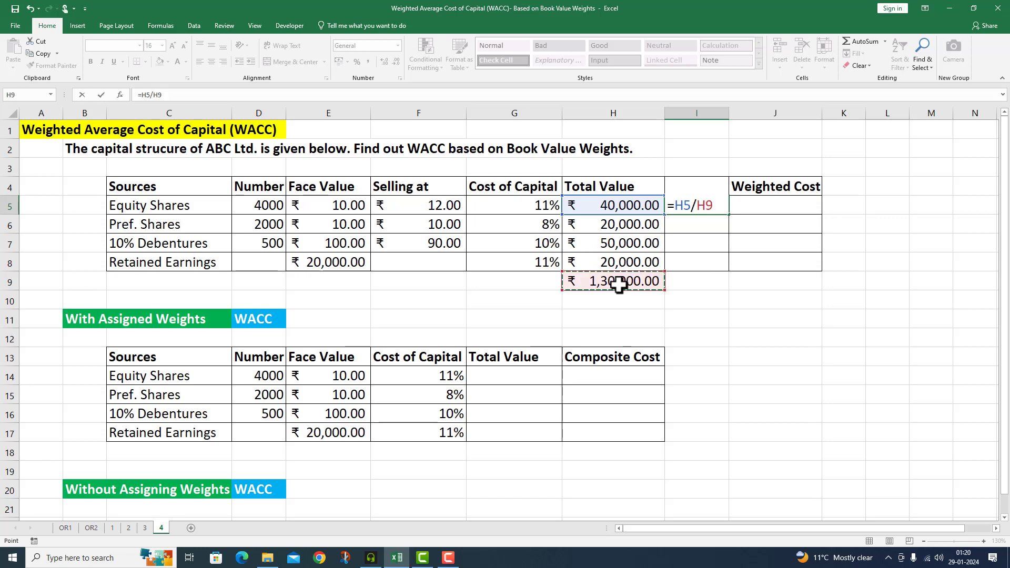
key("F4")
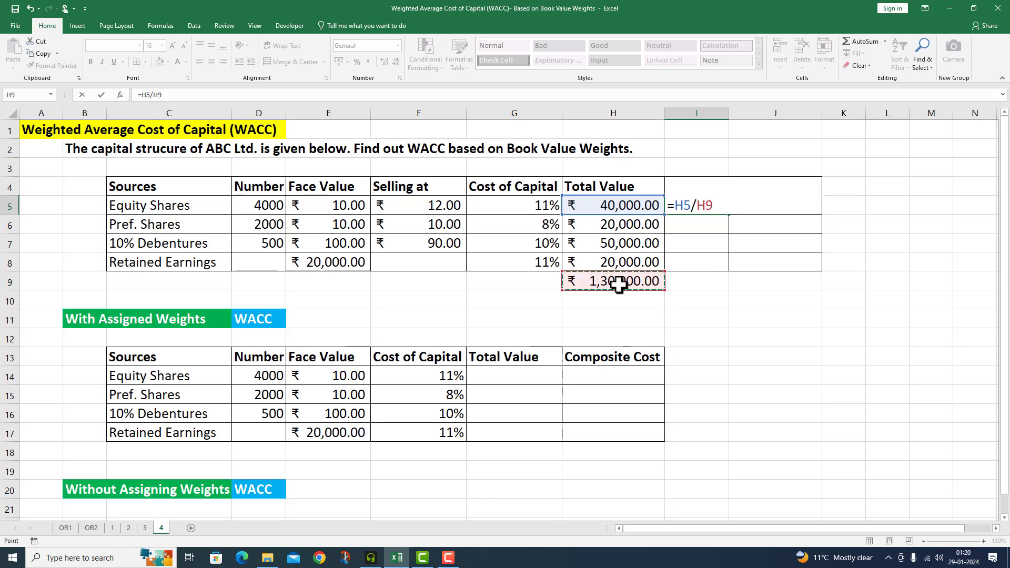
key("Return")
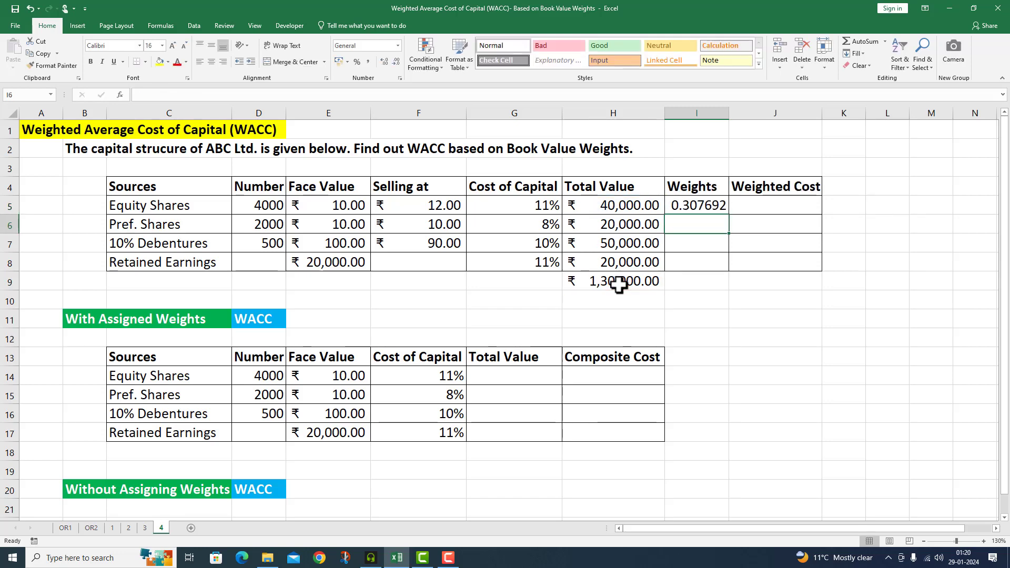
left_click(715, 204)
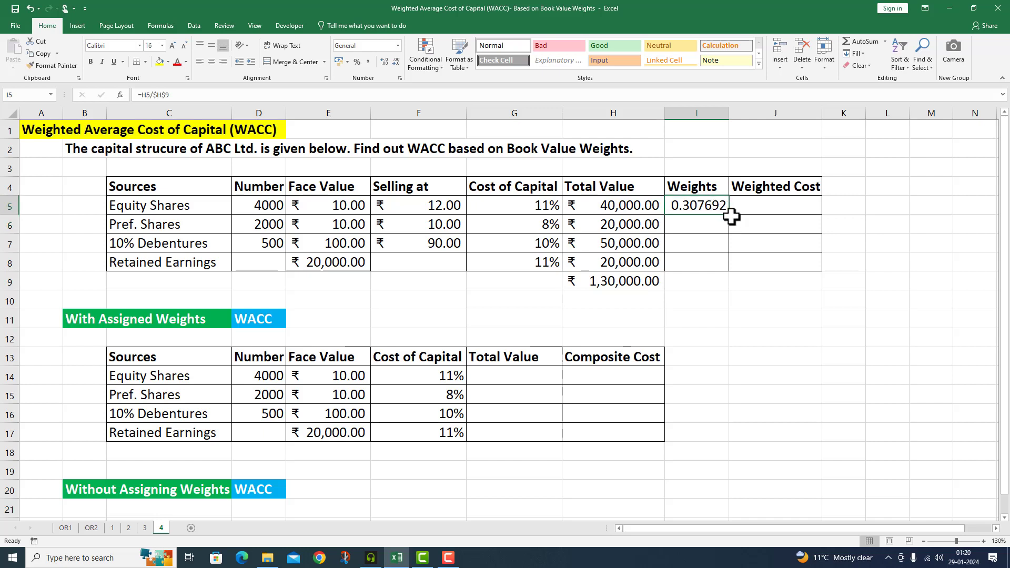
left_click_drag(729, 215, 731, 267)
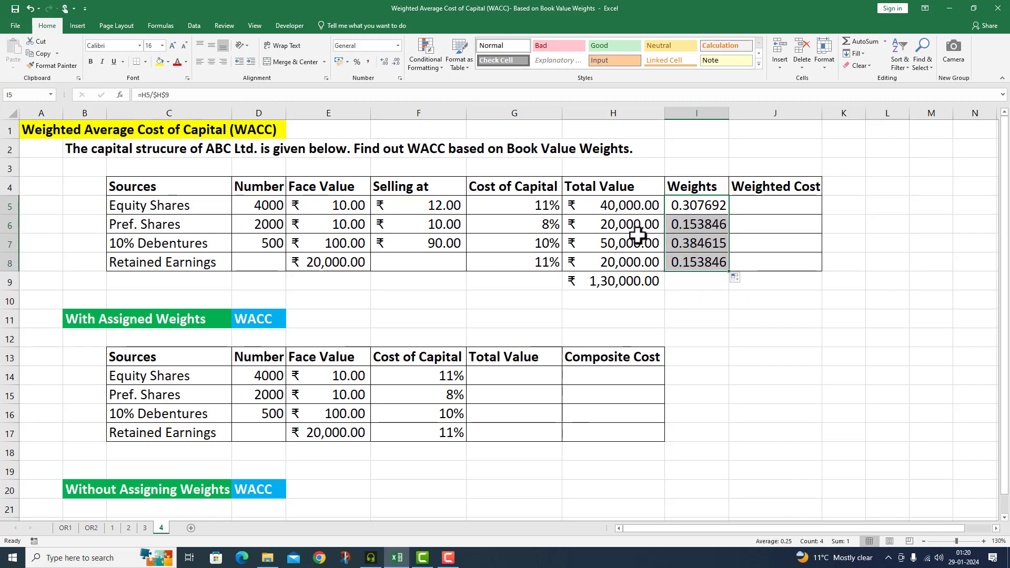
left_click(694, 207)
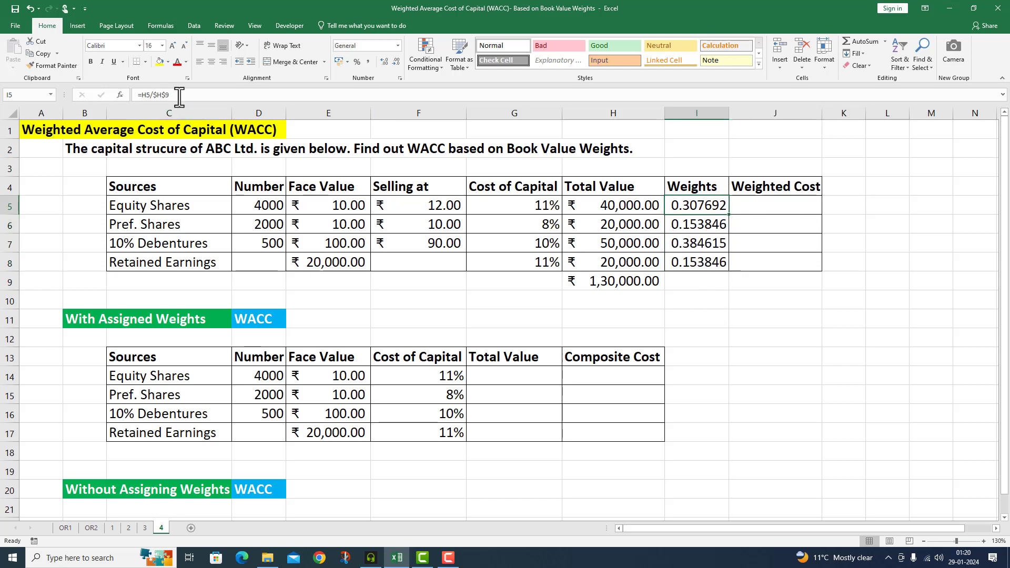
Paste the weights formula text into I3 as an apostrophe-prefixed note
left_click_drag(176, 94, 83, 95)
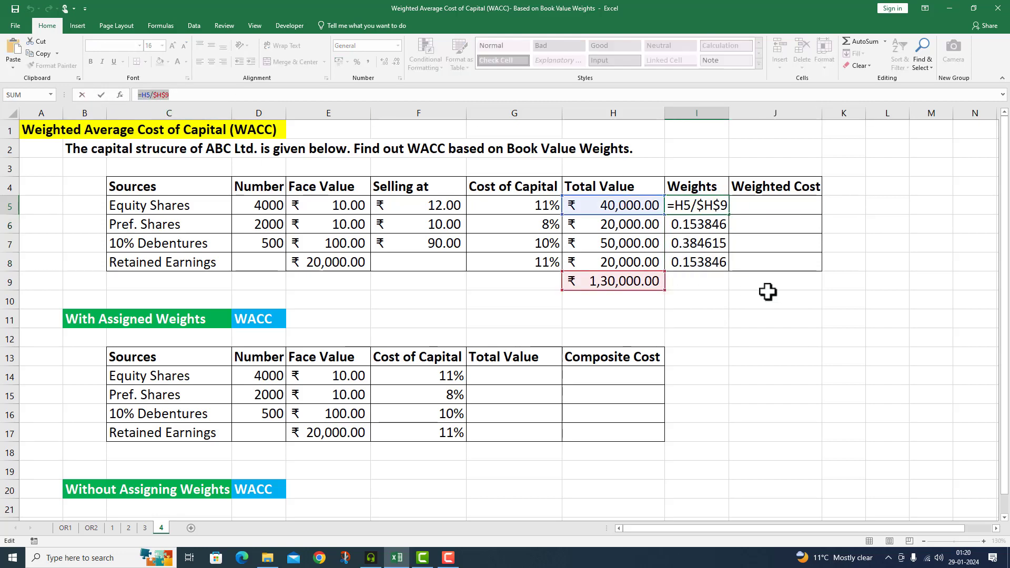
key("Return")
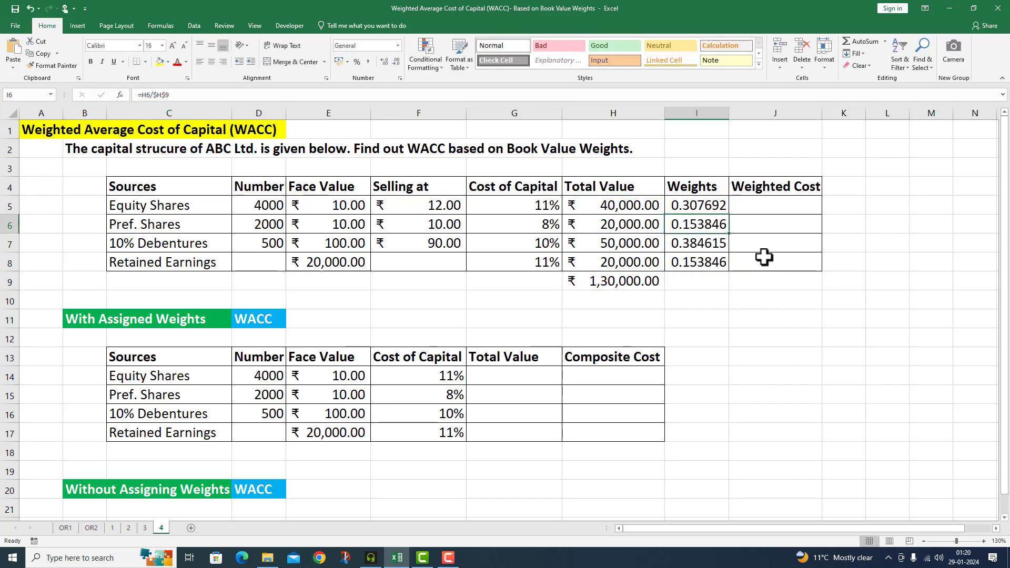
left_click(676, 166)
type("'")
key("ctrl+v")
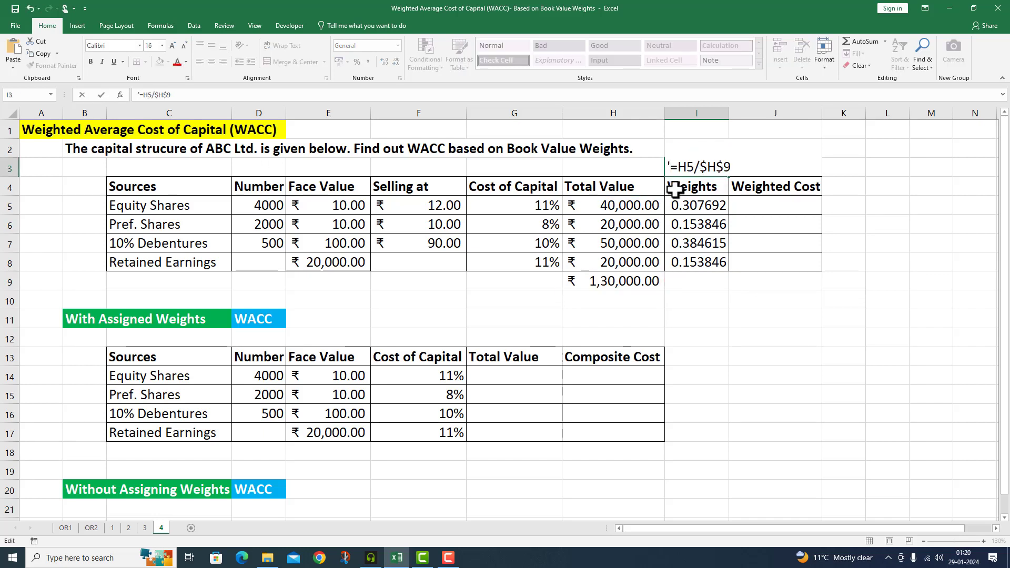
left_click(753, 202)
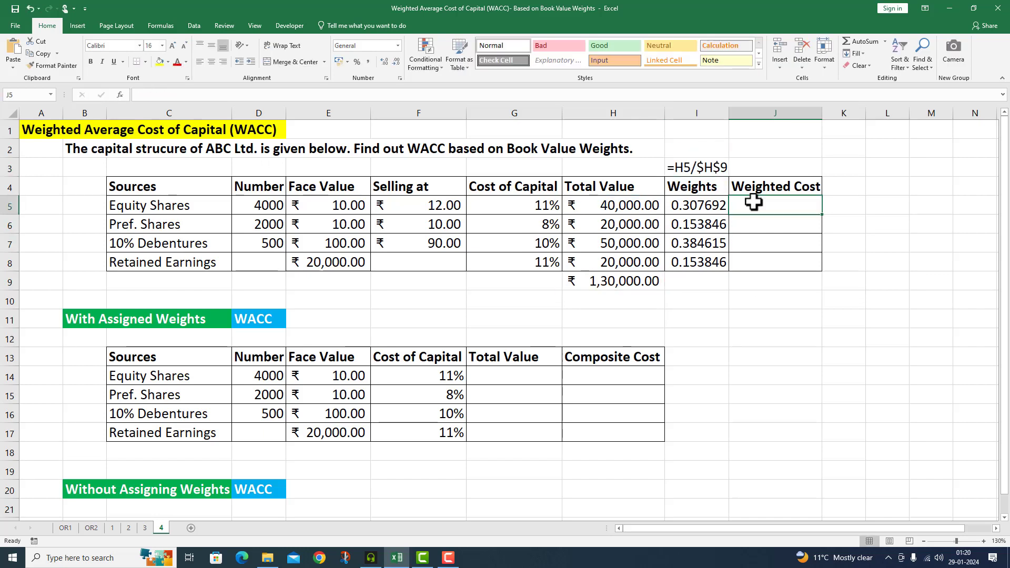
Enter =G5*I5 in J5 and fill it down to J8
type("=")
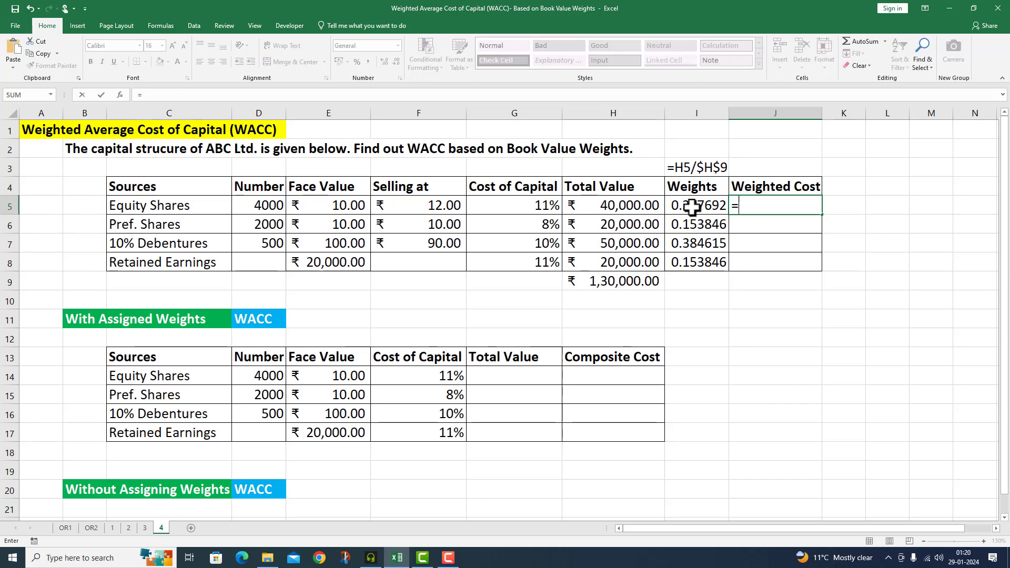
left_click(529, 206)
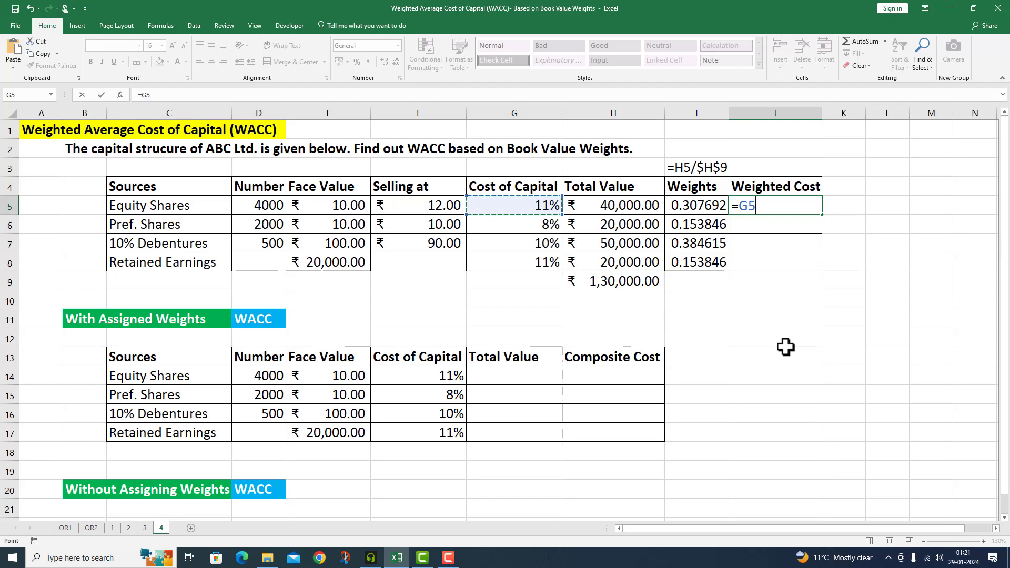
type("*")
left_click(695, 206)
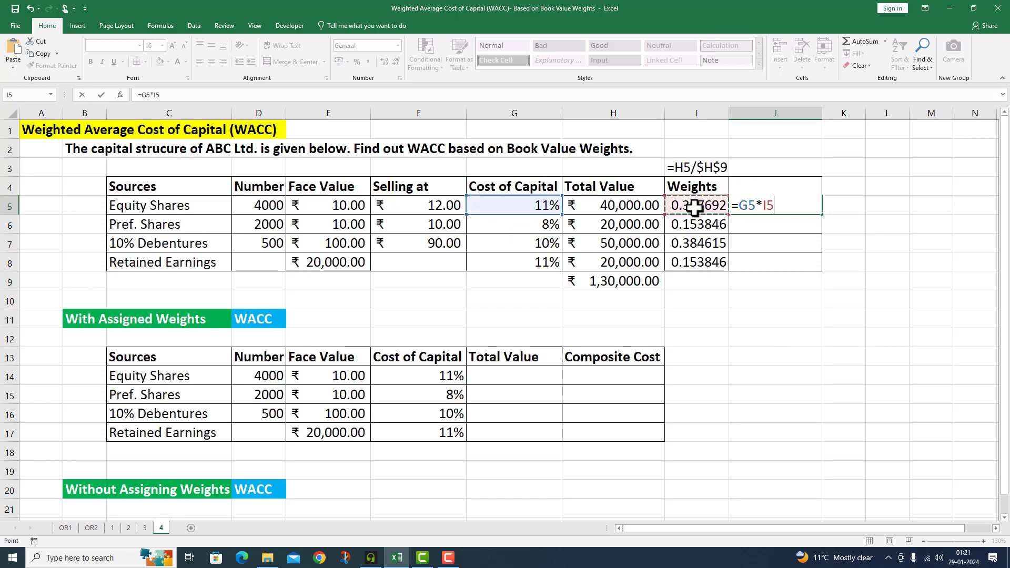
key("Return")
left_click(815, 208)
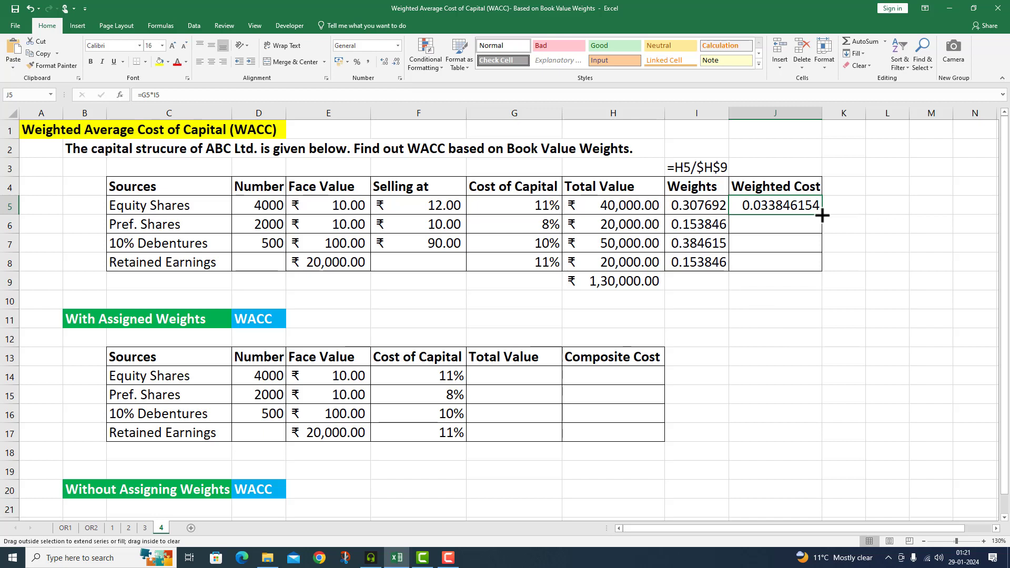
left_click_drag(822, 215, 816, 268)
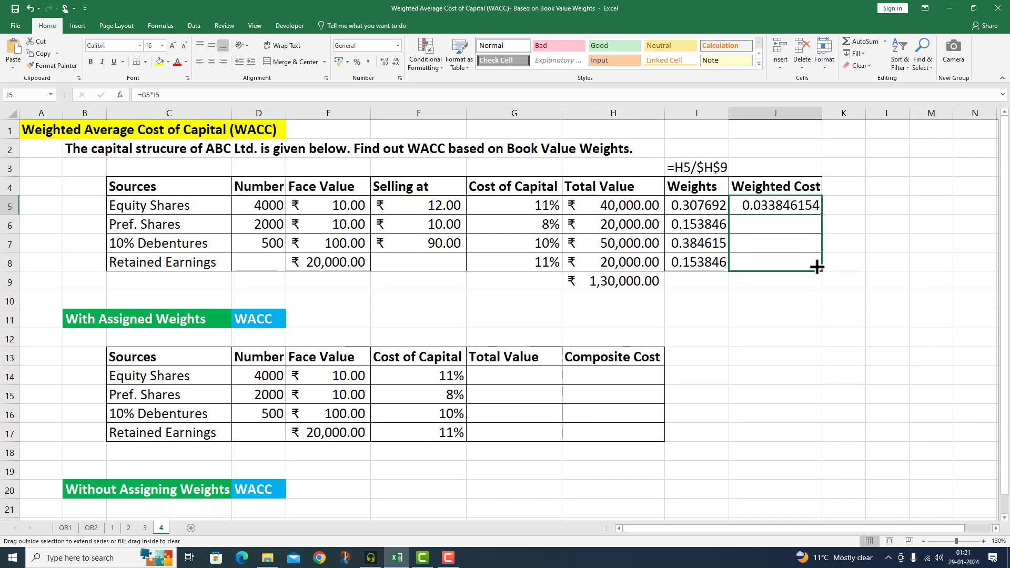
Total the weighted costs with =SUM(J5:J8) in J9, giving 0.101538462
left_click(746, 280)
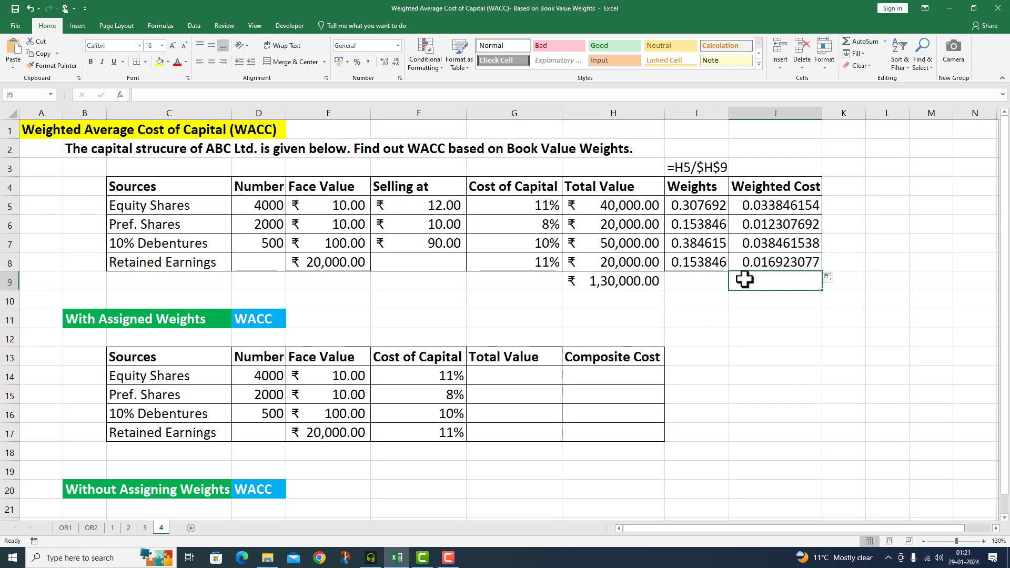
type("=SU")
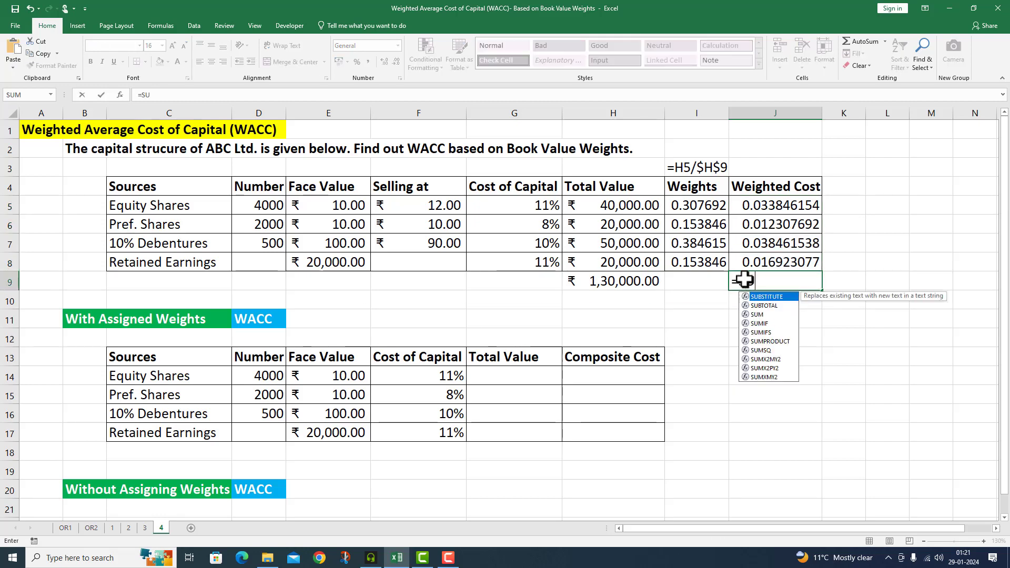
type("M(")
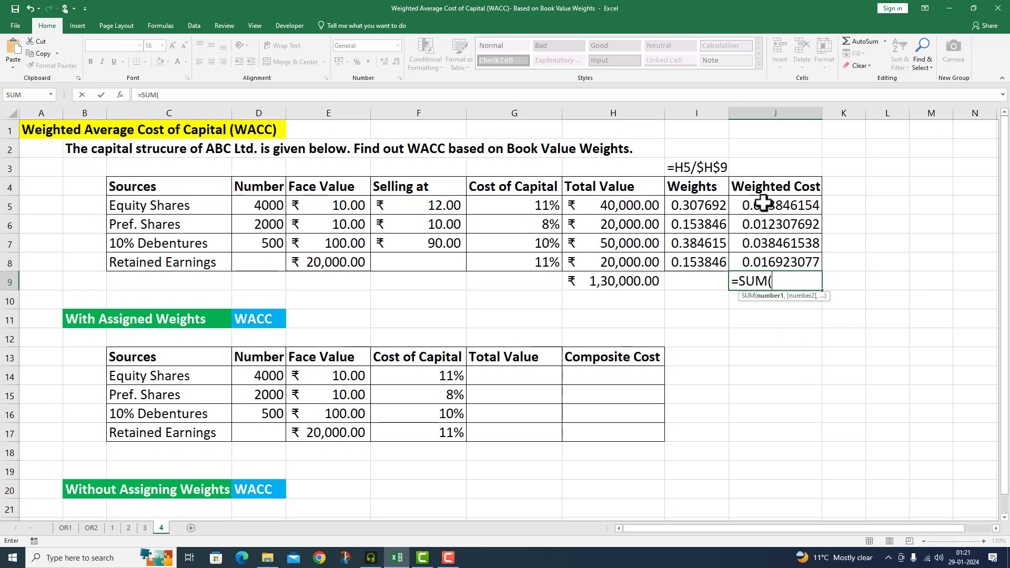
left_click_drag(758, 205, 765, 263)
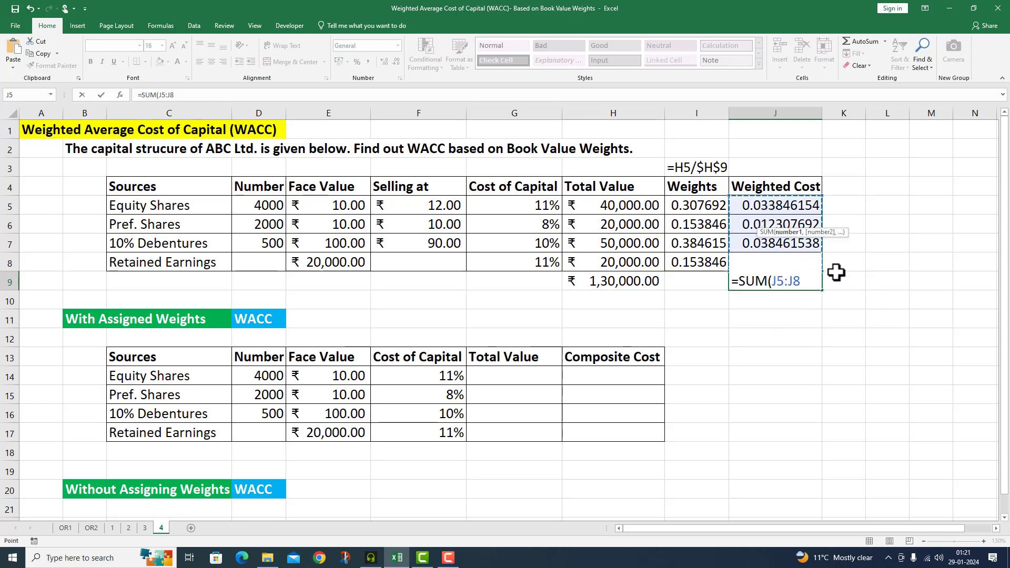
type(")")
key("Return")
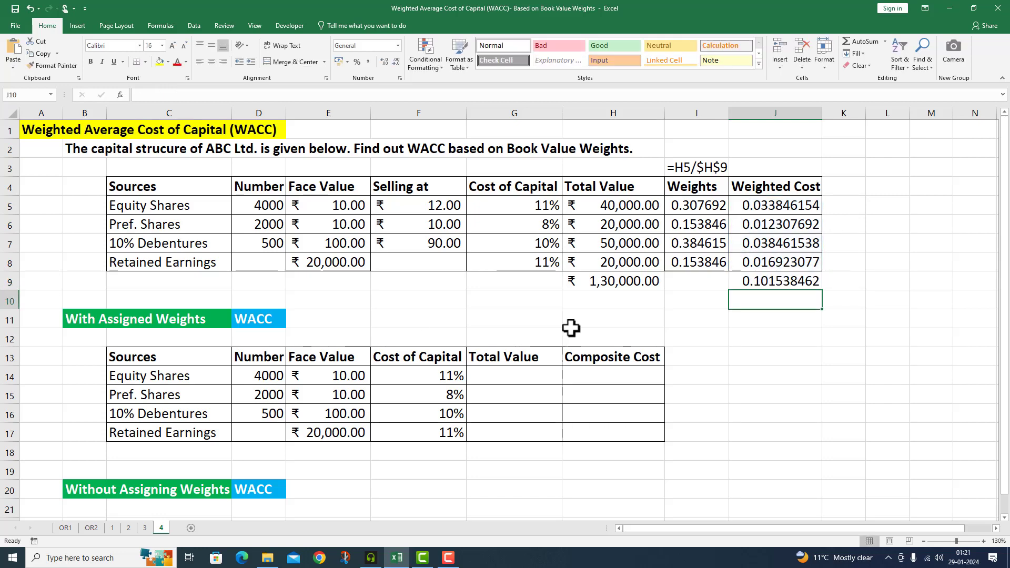
Link E11 to J9 so the assigned-weights WACC shows 10.2%
left_click(332, 322)
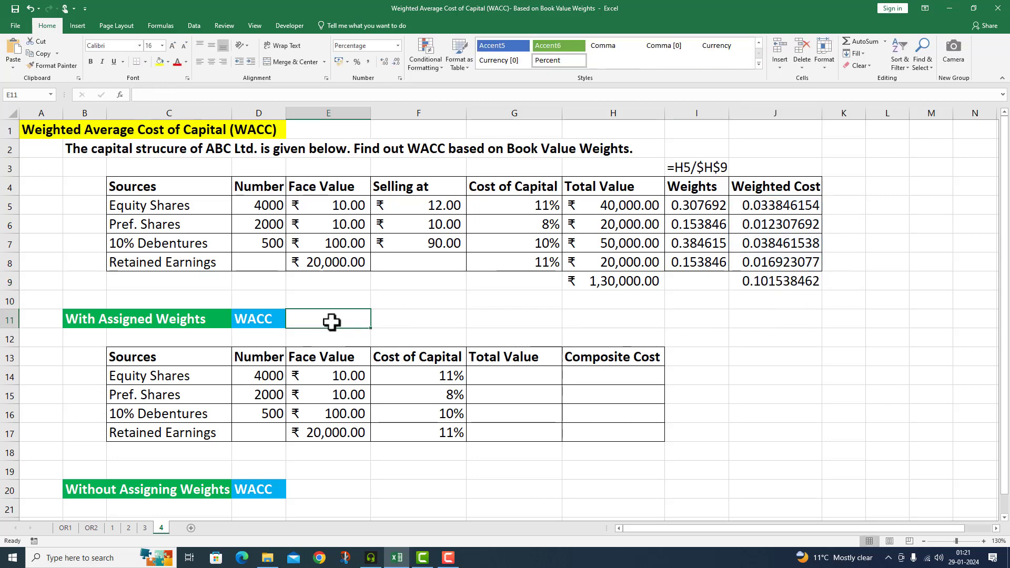
type("=")
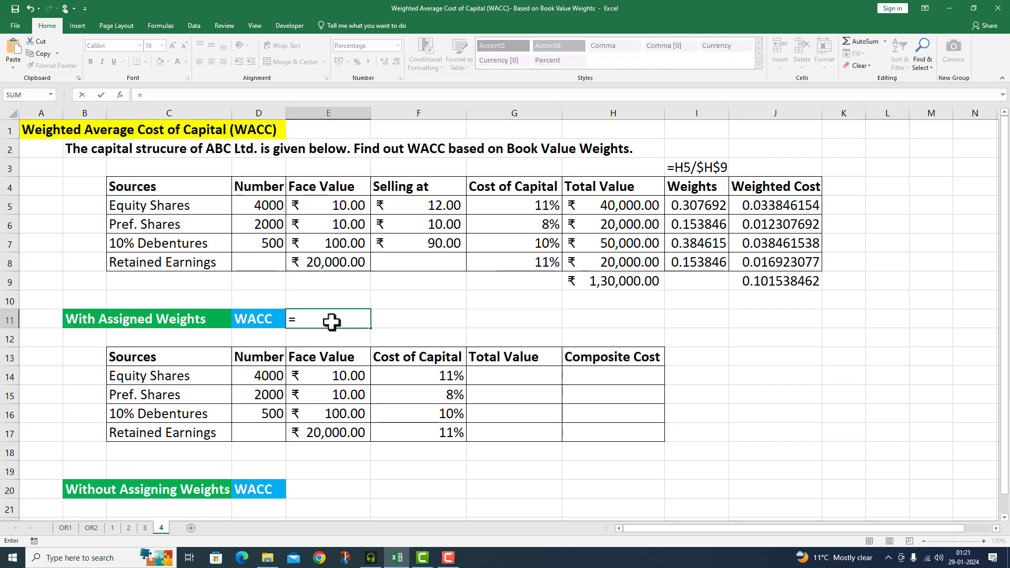
left_click(755, 273)
key("Return")
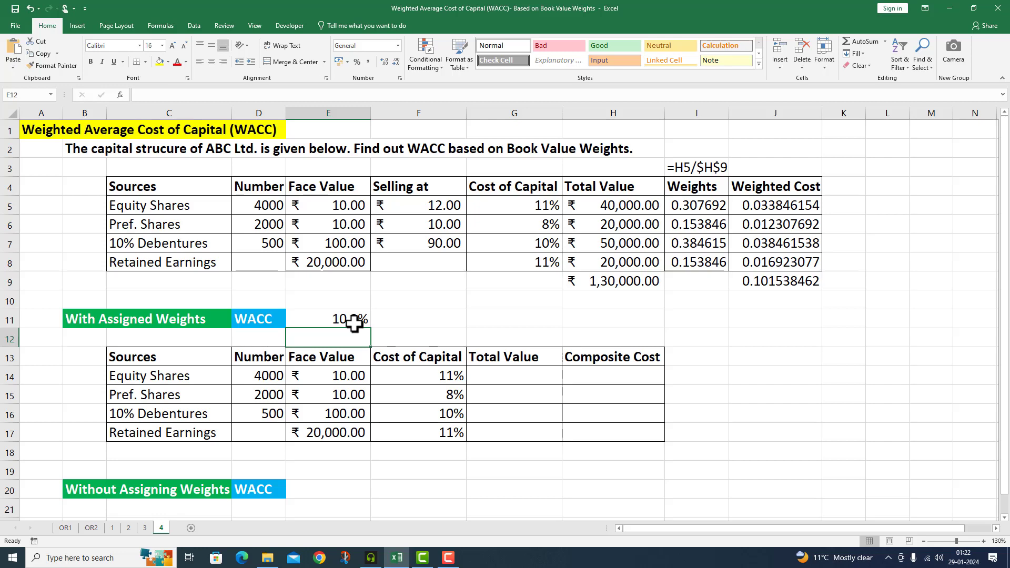
key("Up")
key("Right")
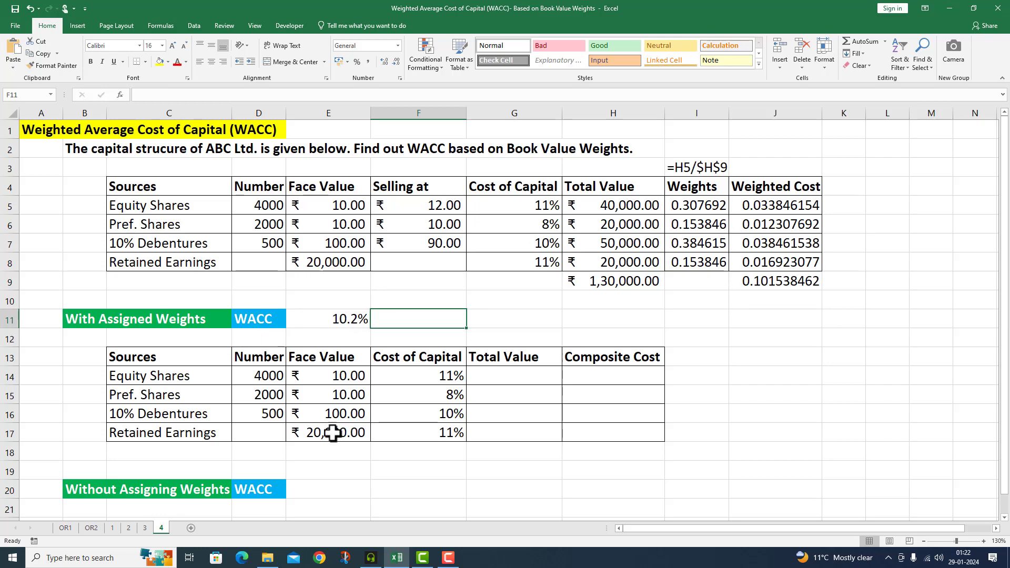
Enter =D14*E14 in G14 and fill it down to G16
left_click(297, 492)
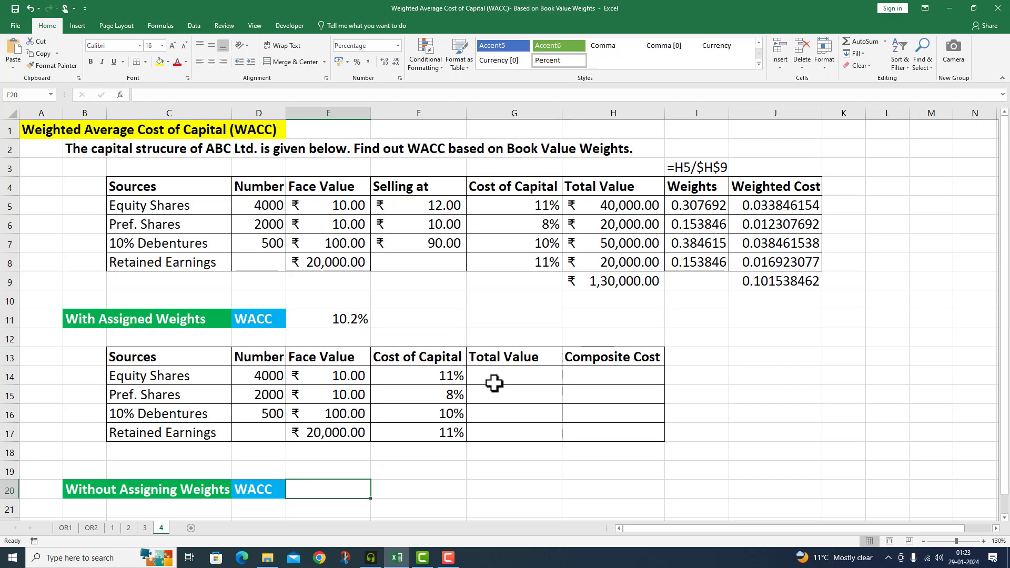
left_click(495, 376)
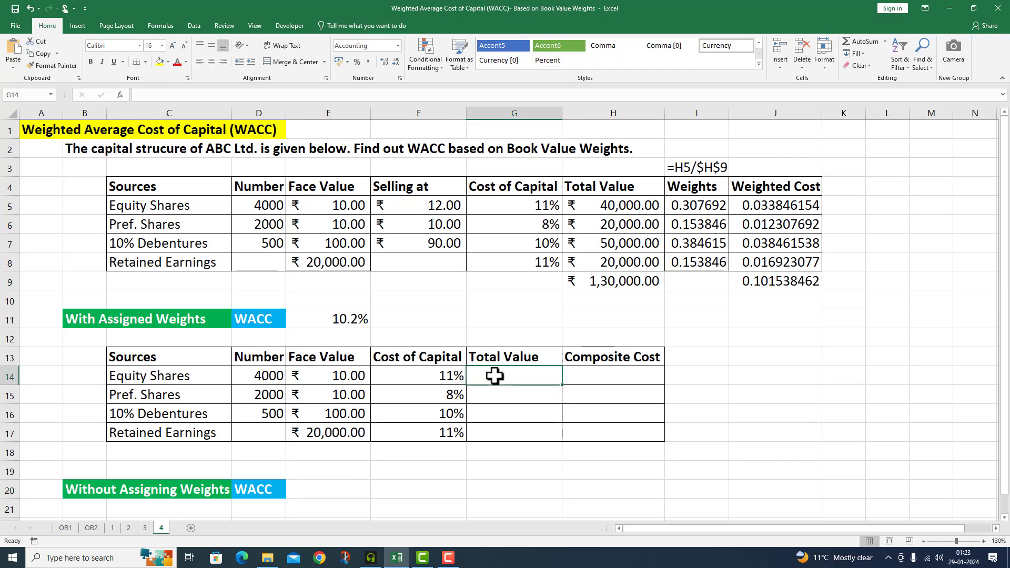
type("=")
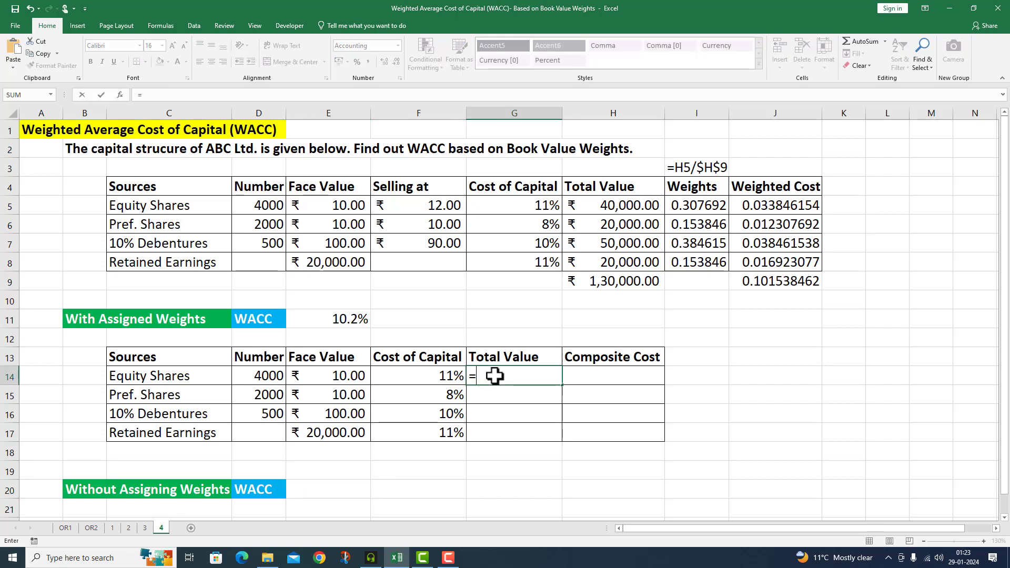
left_click(259, 376)
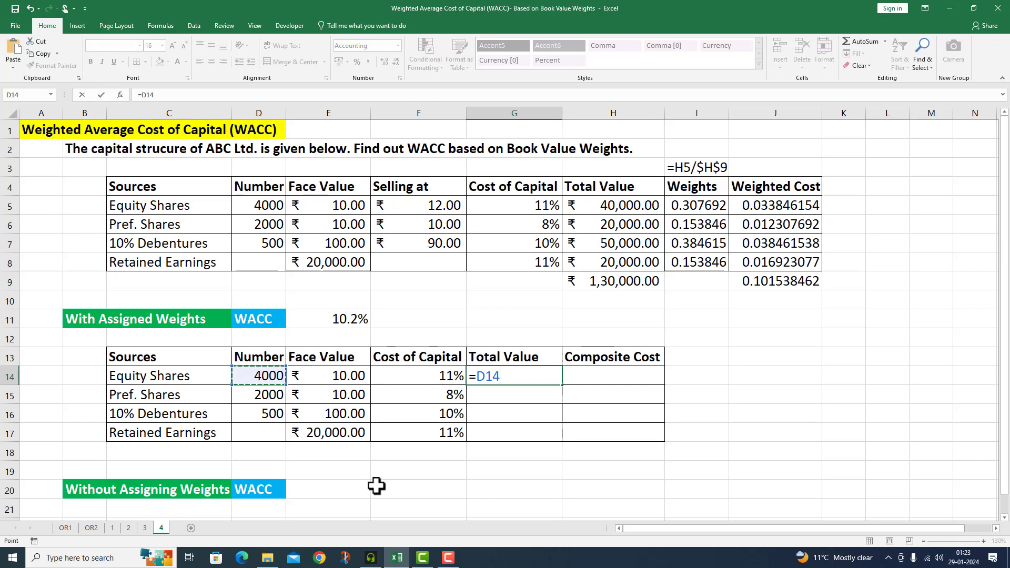
type("*")
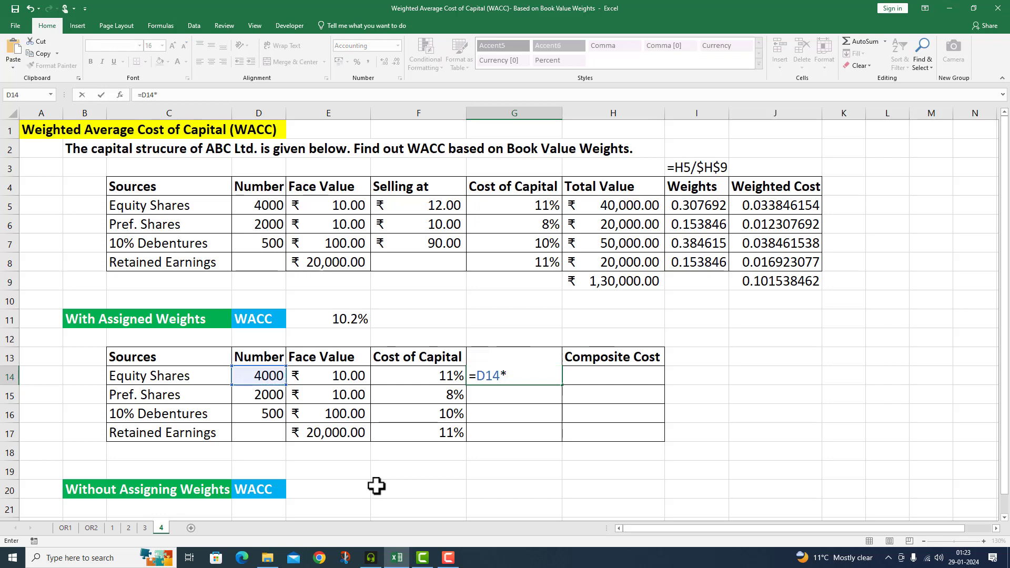
left_click(352, 374)
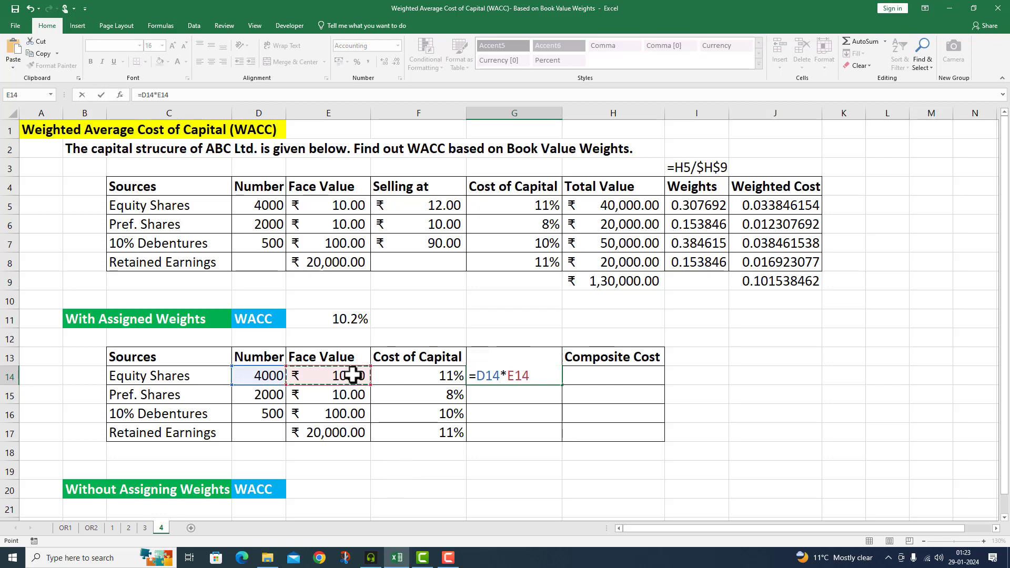
key("Return")
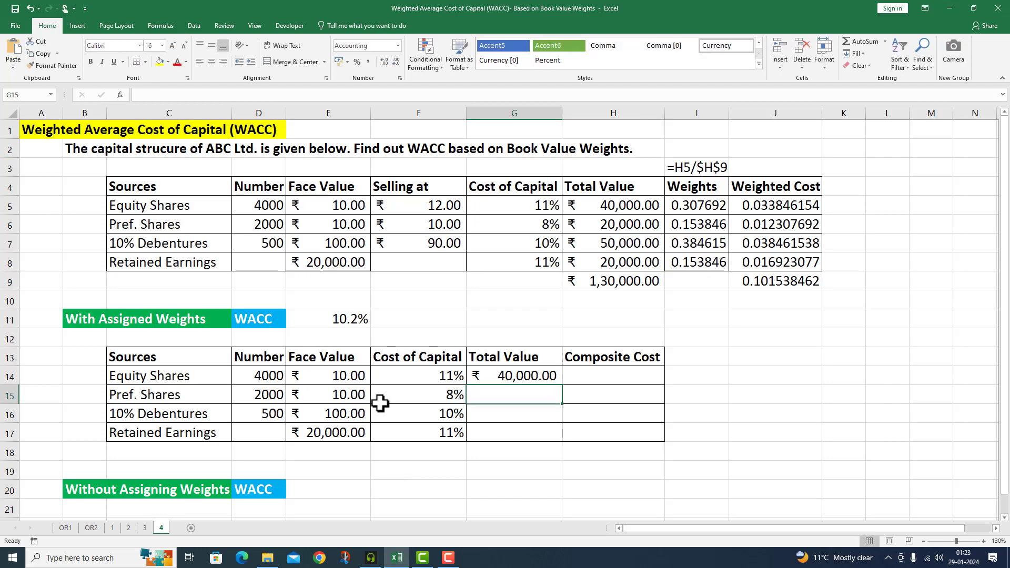
left_click(531, 380)
left_click_drag(562, 385, 559, 420)
Set G17 to =E17 and total G14:G17 in G18 at ₹1,30,000.00
left_click(493, 436)
type("=")
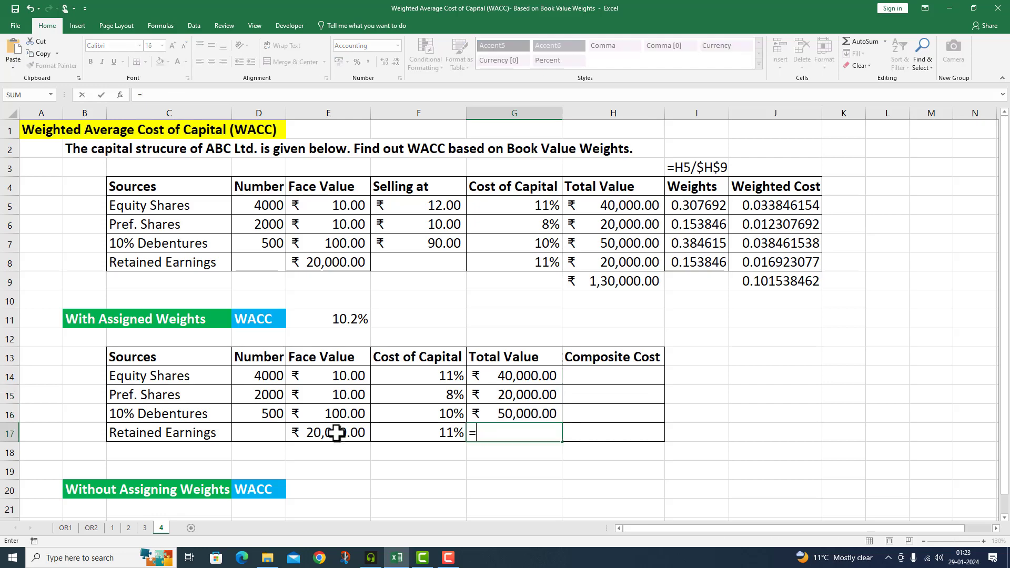
left_click(336, 433)
key("Return")
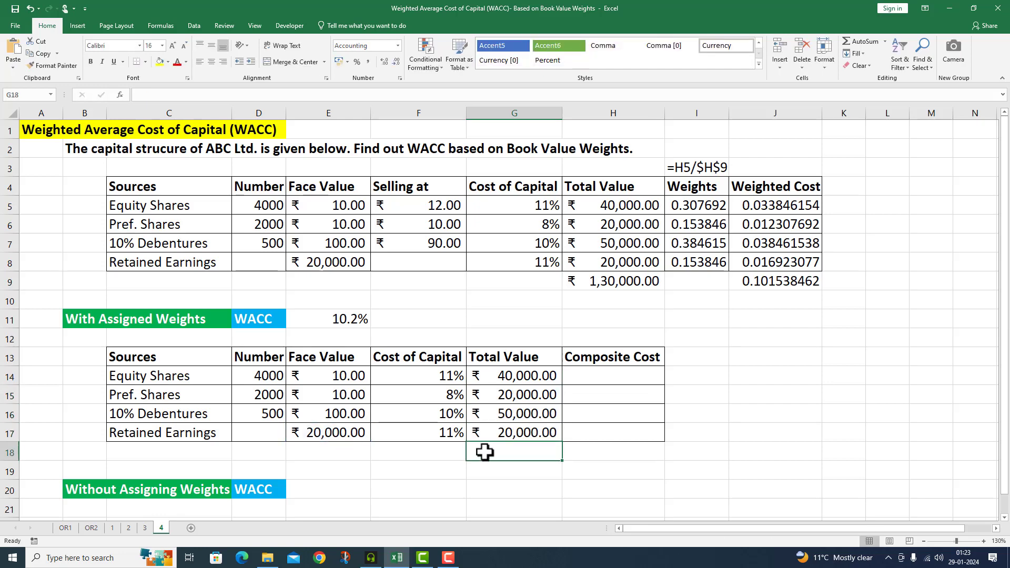
type("=SUM(")
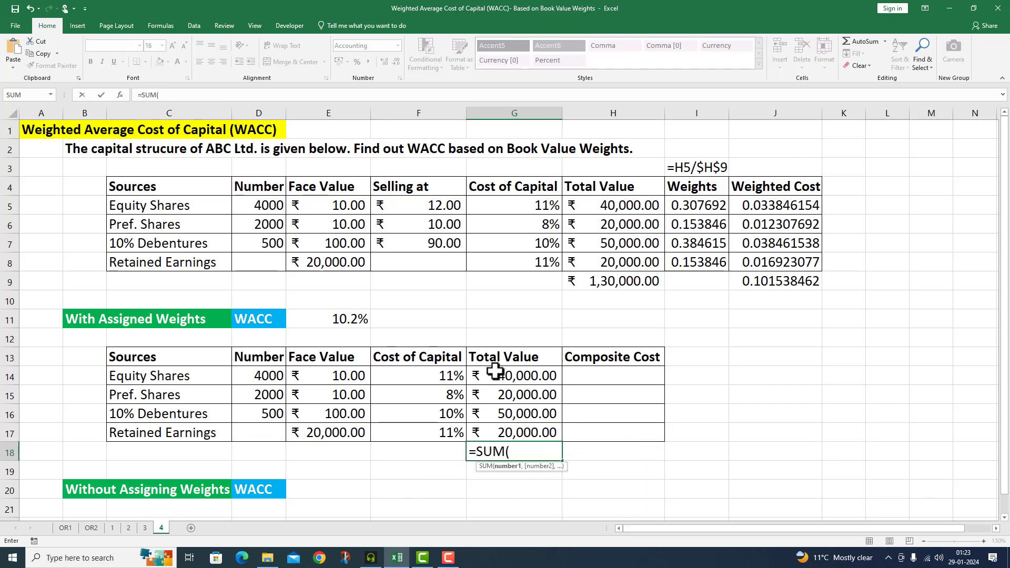
left_click_drag(496, 373, 500, 425)
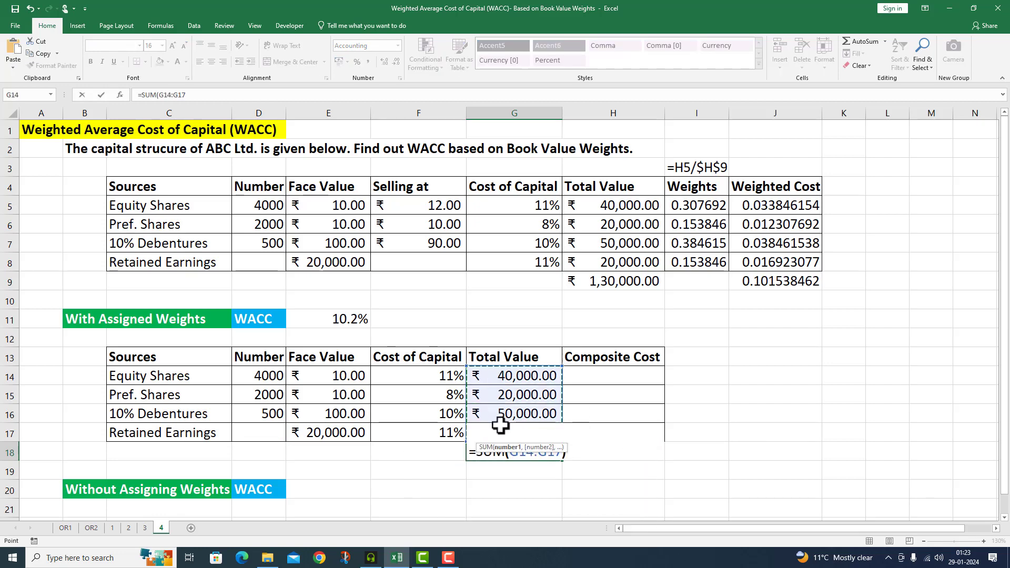
type(")")
key("Return")
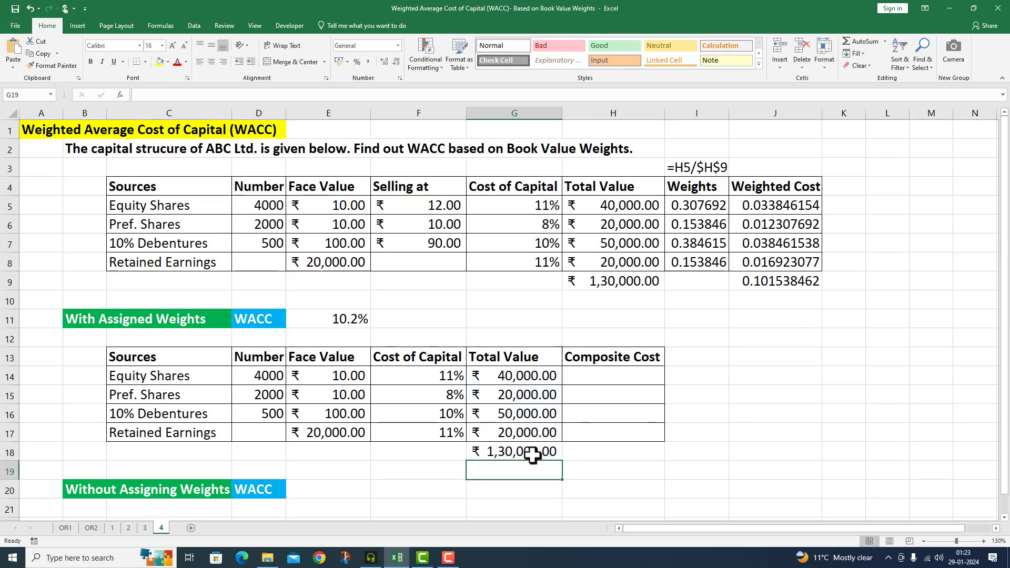
Enter =G14*F14 in H14 and fill it down to H17
left_click(588, 375)
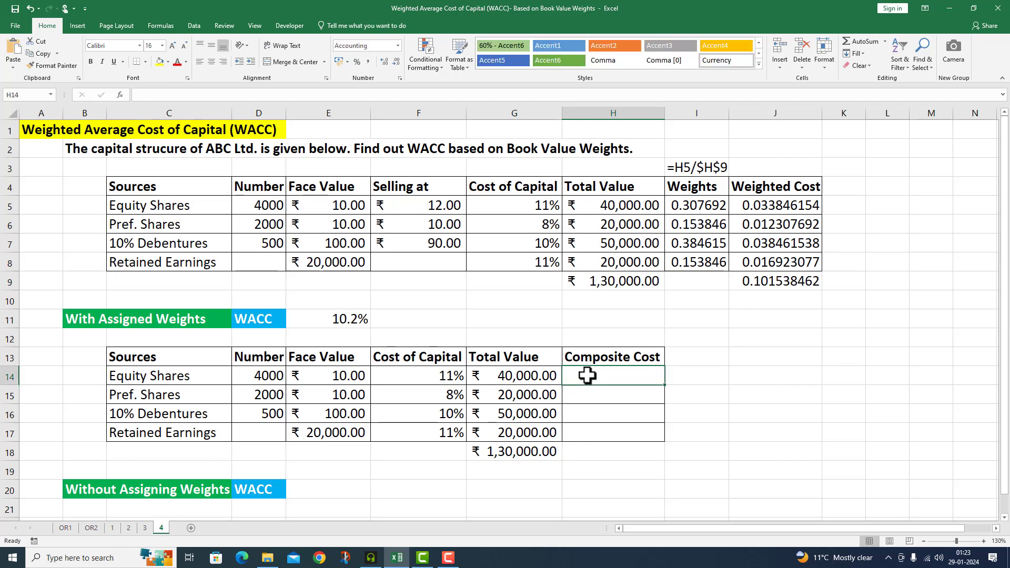
type("=")
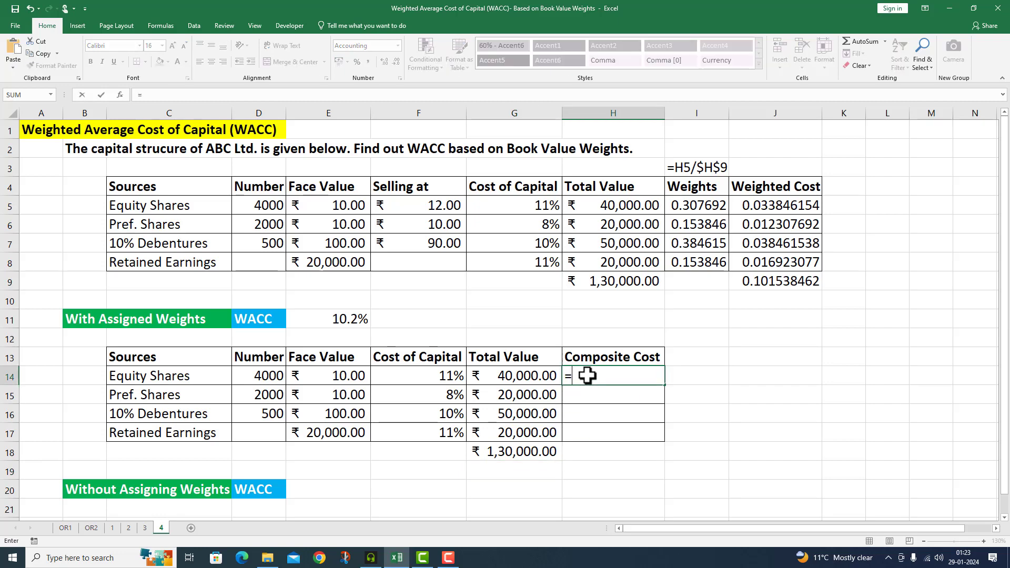
left_click(536, 376)
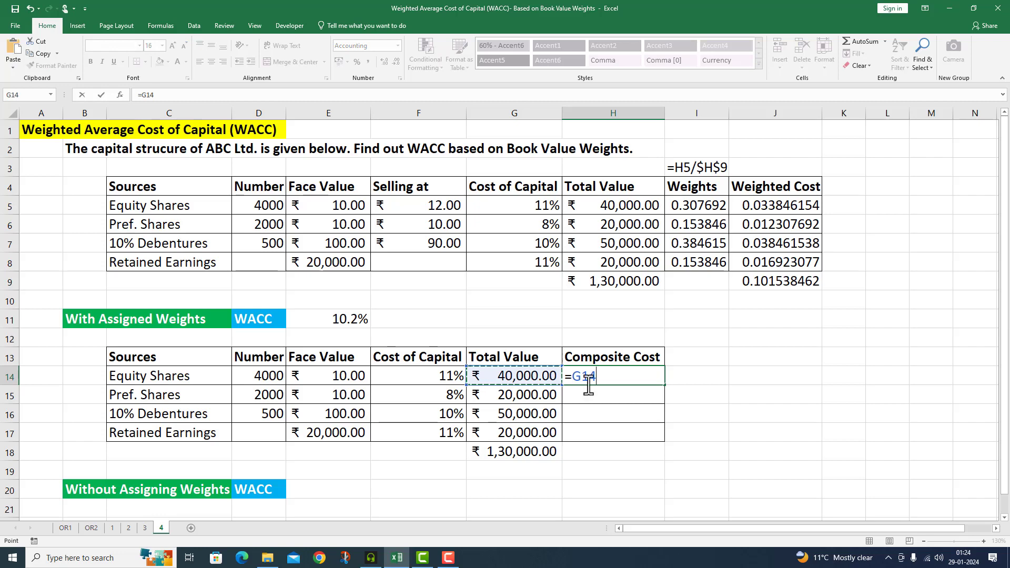
type("*")
left_click(437, 378)
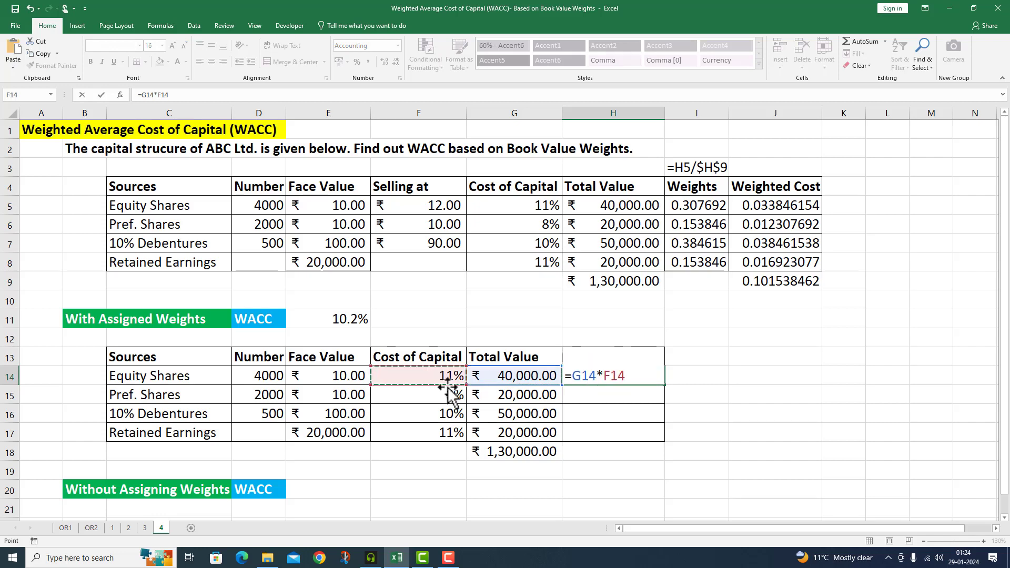
key("ctrl+Return")
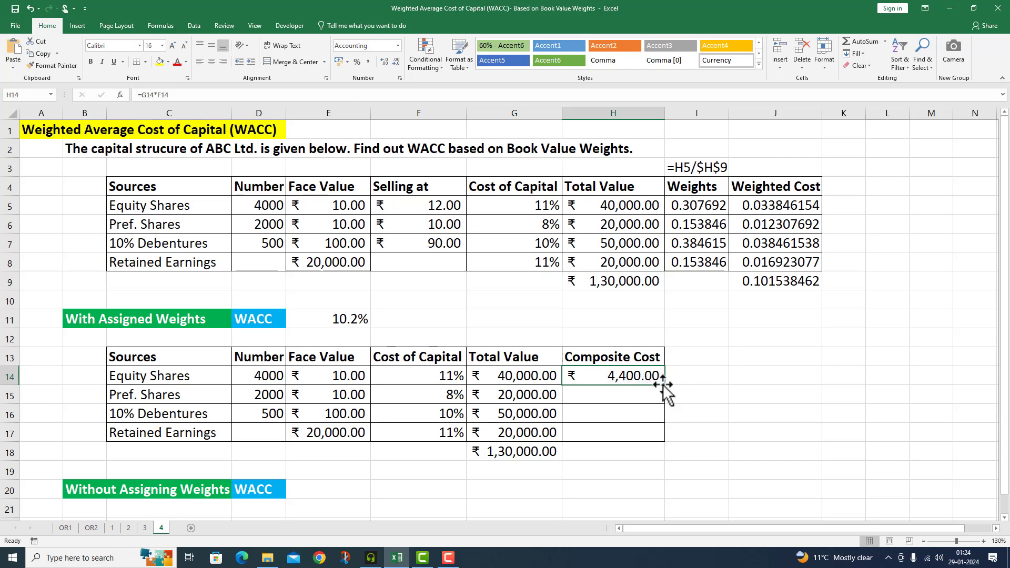
left_click_drag(664, 385, 657, 436)
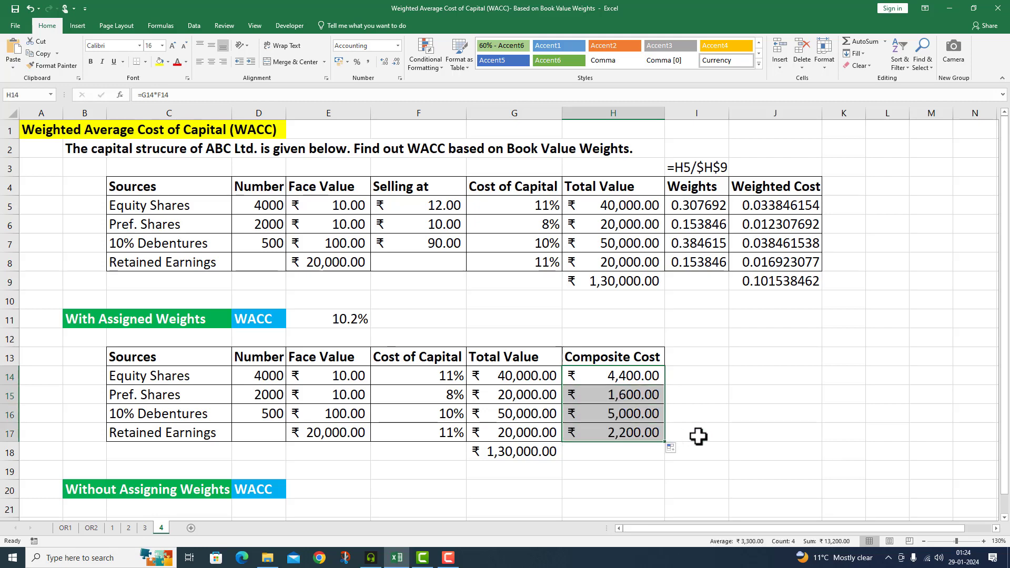
Extend G18's SUM into H18 to total composite costs at ₹13,200.00
left_click(583, 451)
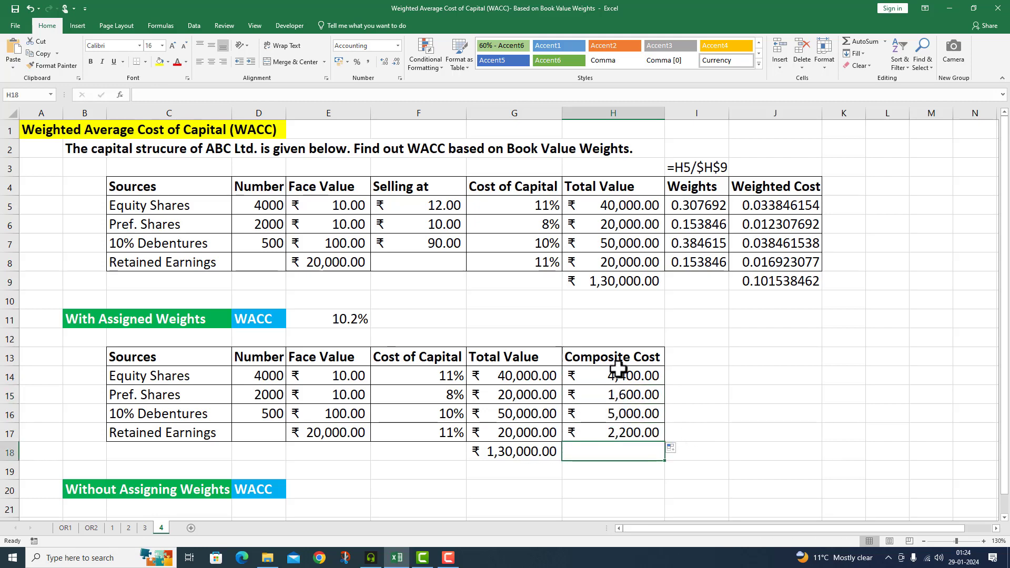
left_click(544, 451)
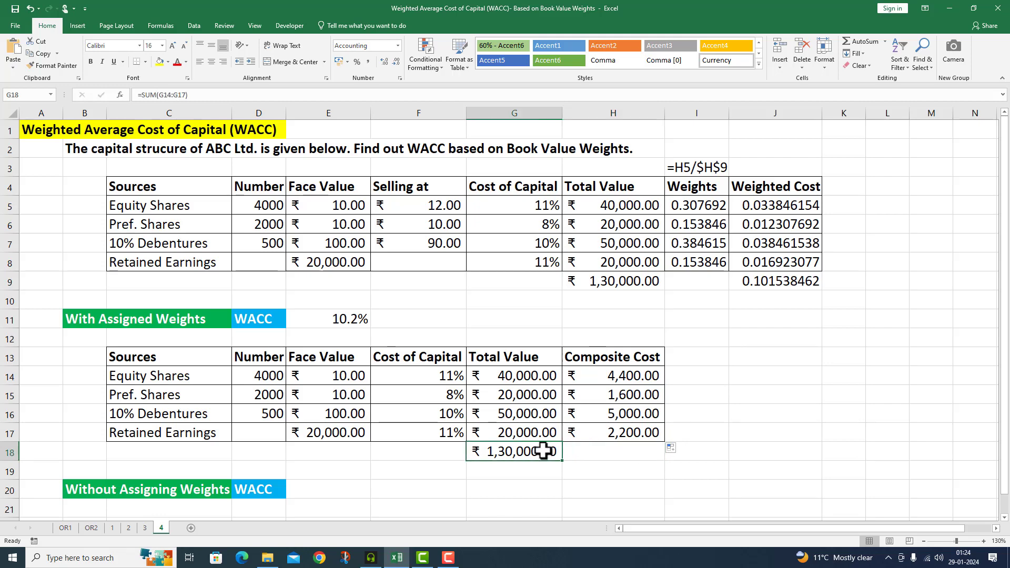
left_click_drag(562, 460, 684, 463)
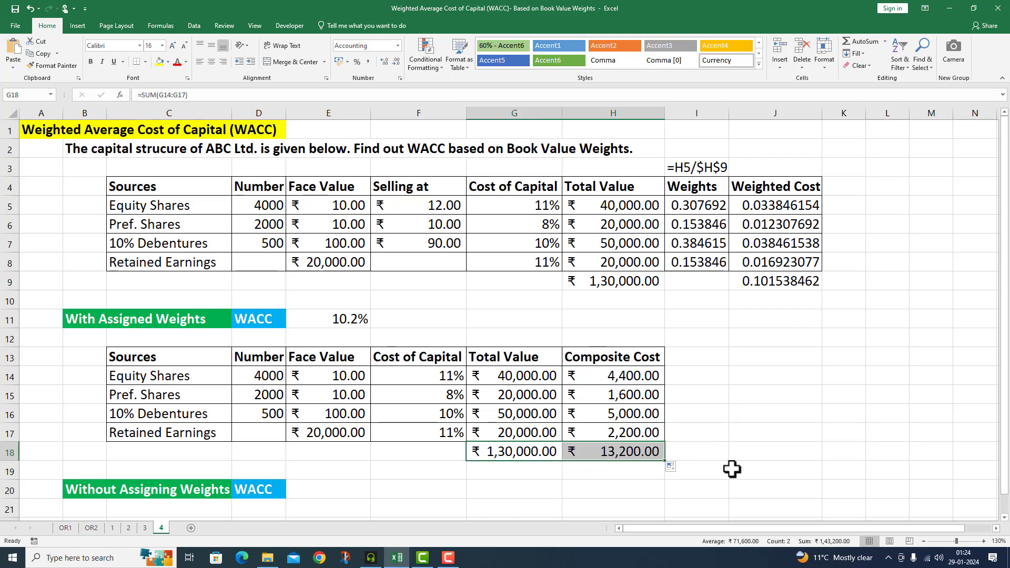
left_click(647, 395)
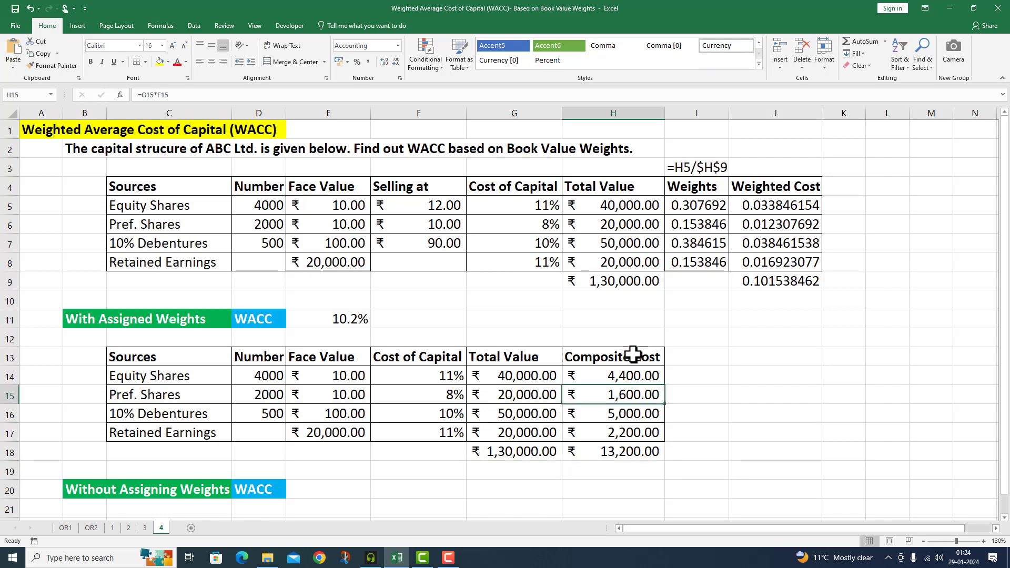
Paste the composite cost formula into H12 and edit it to display =G14*F14
left_click(603, 340)
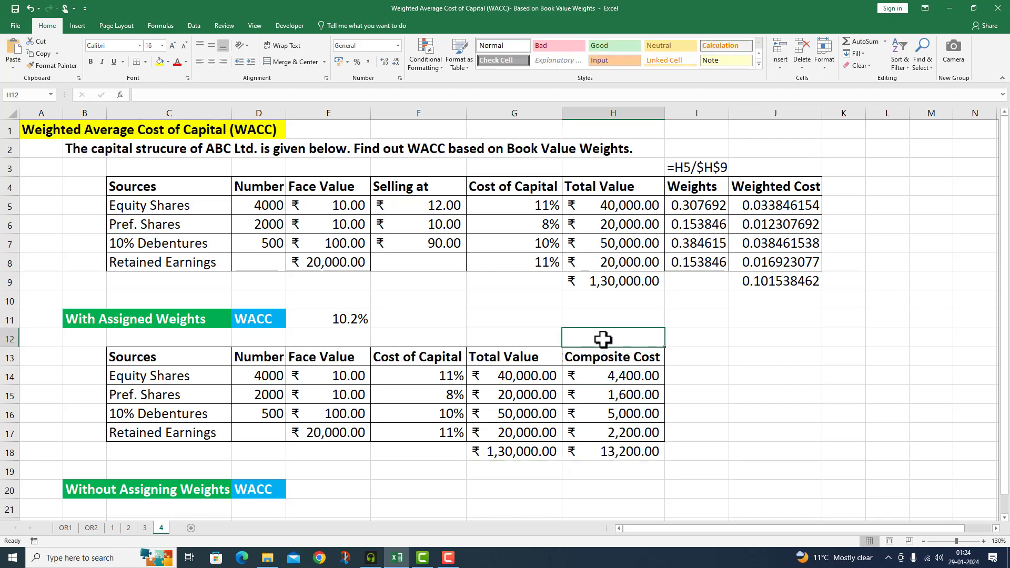
key("ctrl+v")
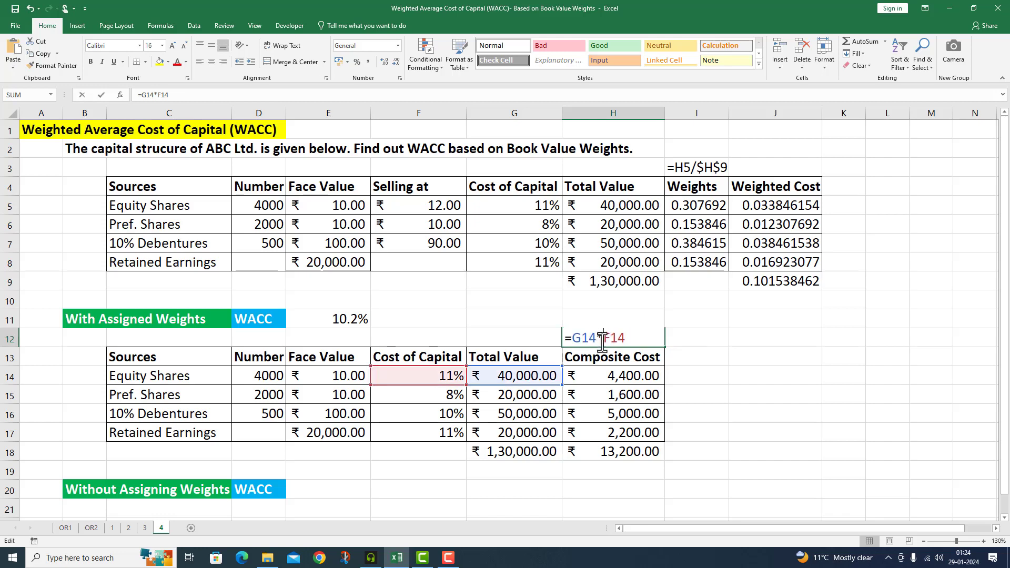
double_click(603, 339)
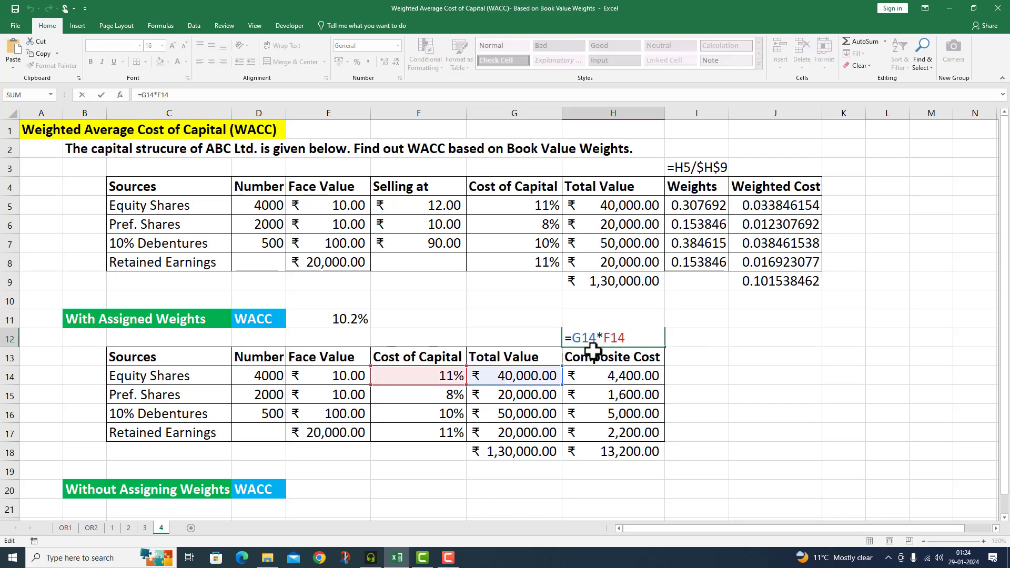
left_click(697, 414)
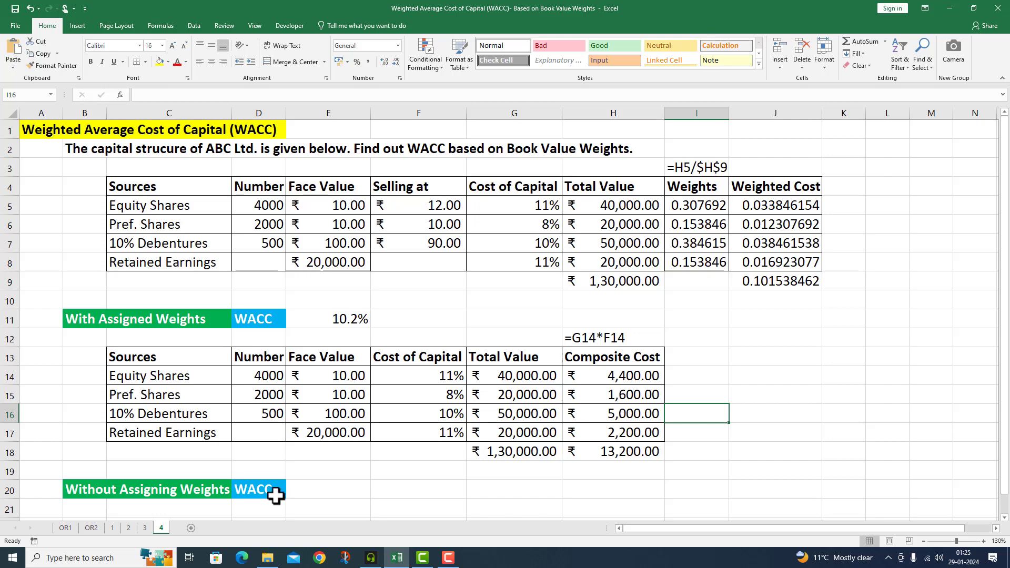
left_click(314, 492)
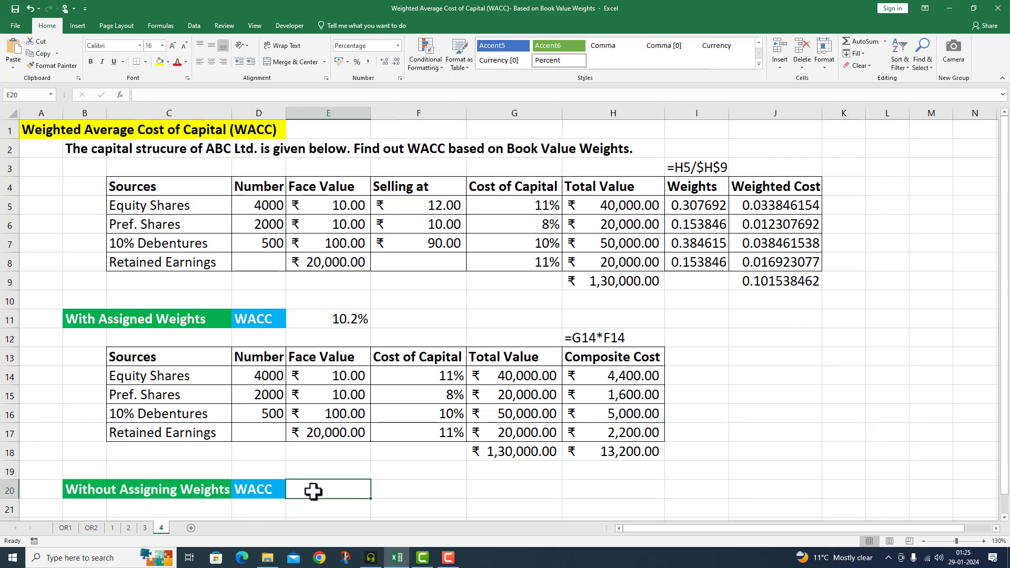
Enter =H18/G18 in E20 so the unweighted WACC reads 10.2%
type("=")
left_click(592, 450)
type("/")
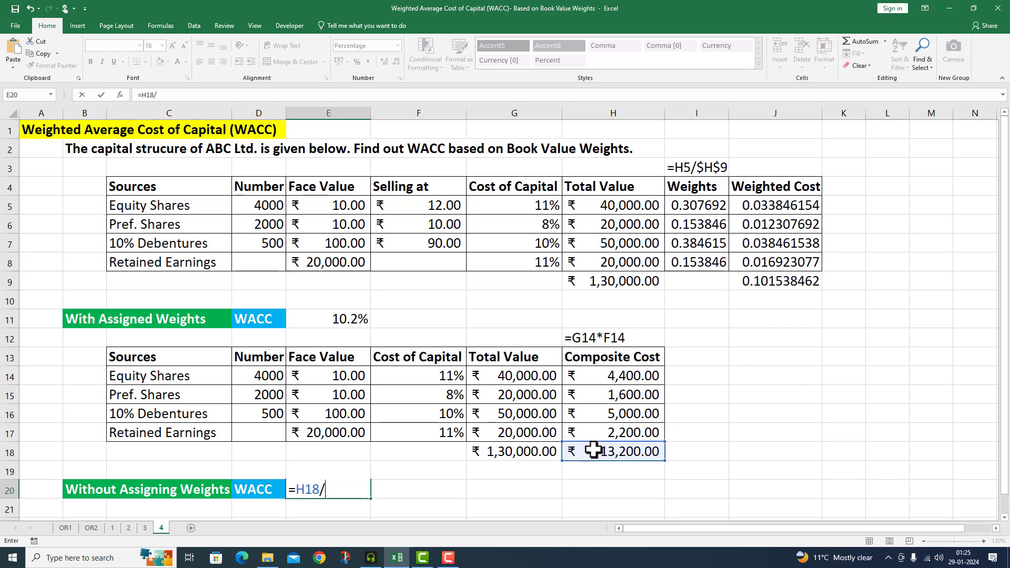
left_click(534, 451)
key("Return")
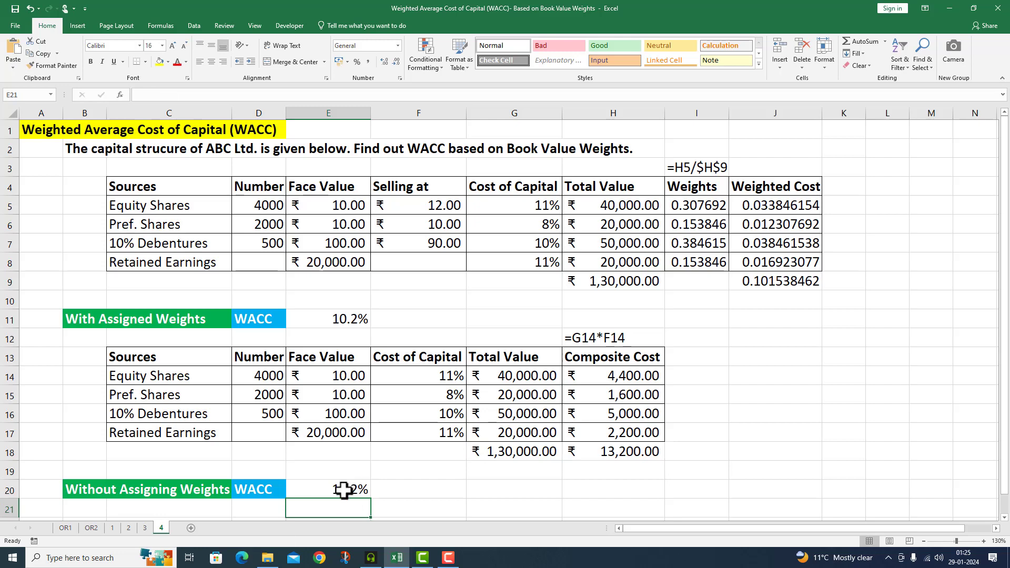
left_click(357, 490)
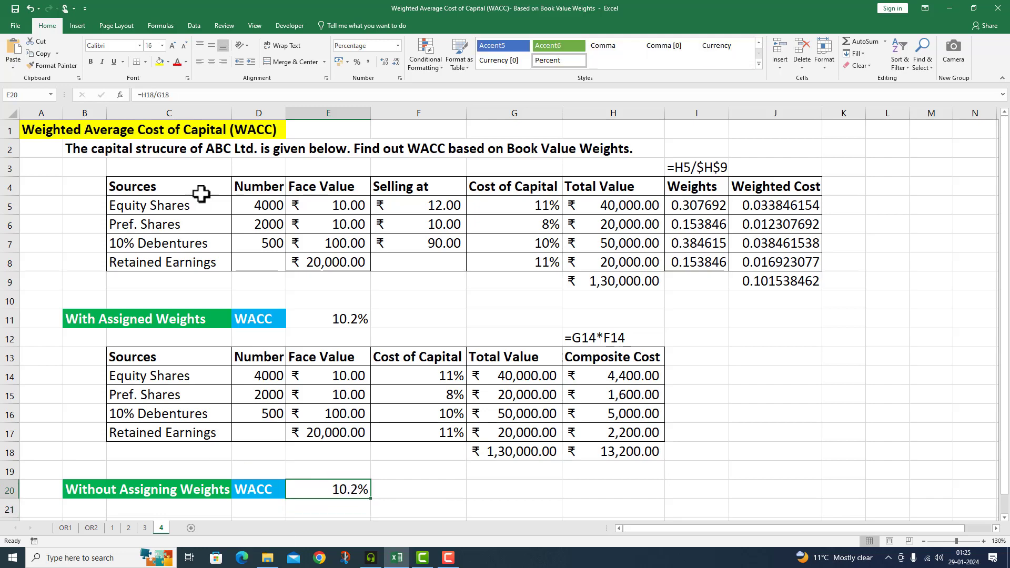
left_click(693, 400)
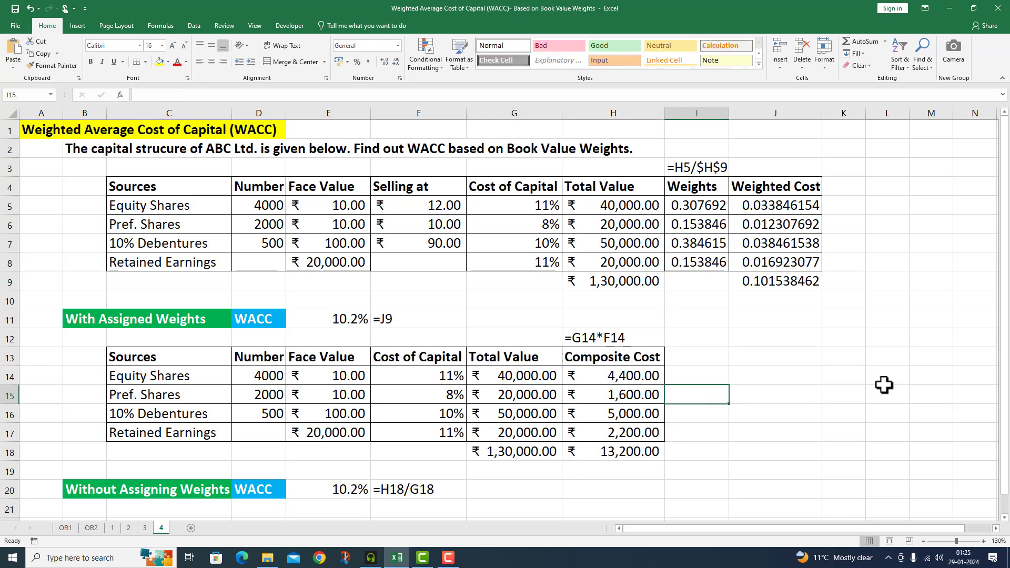